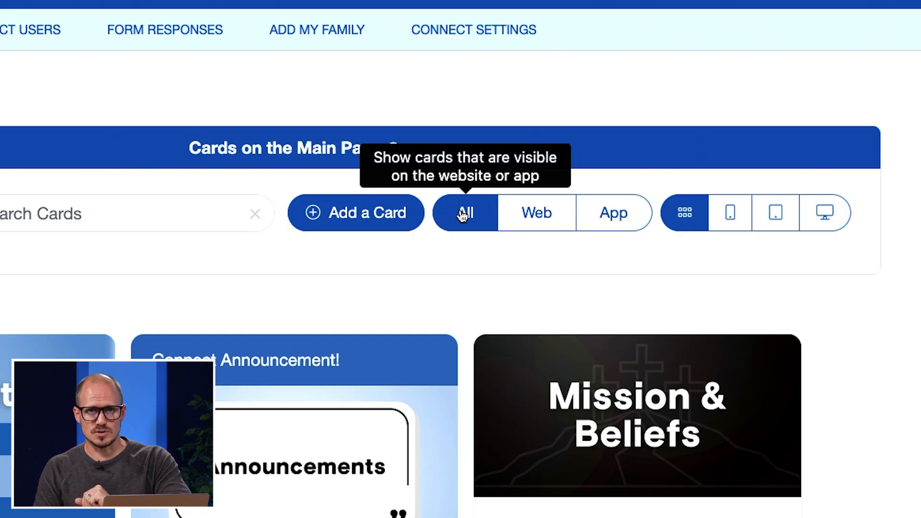
# Filter the main page cards by Web and by App visibility, and return the filter to All
pyautogui.scroll(-3, 460, 214)
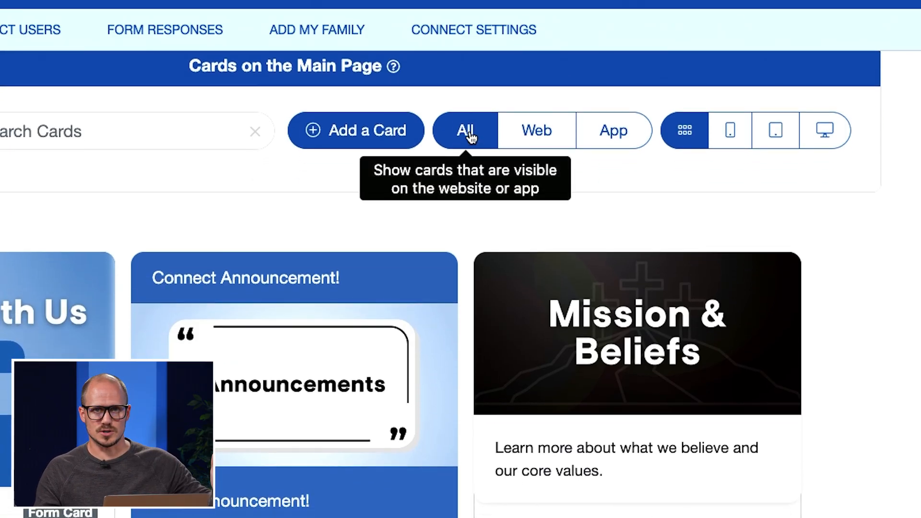
pyautogui.click(523, 142)
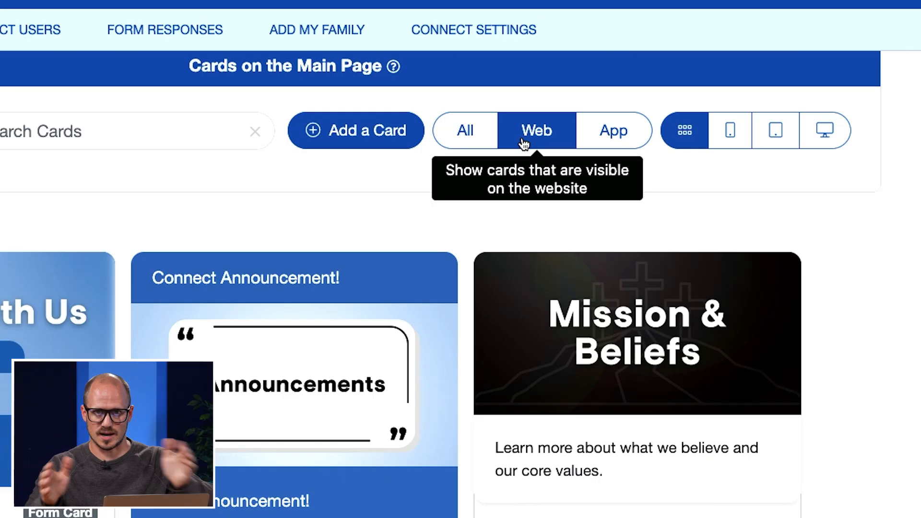
pyautogui.click(596, 138)
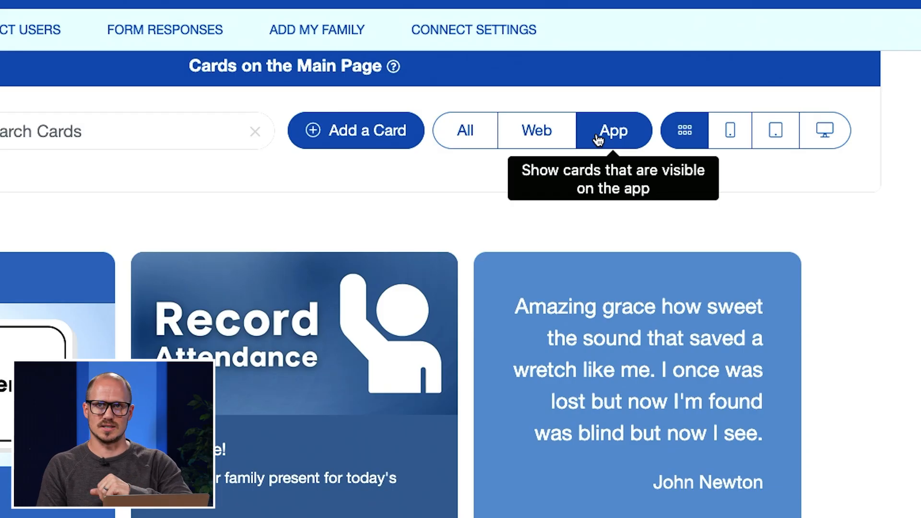
pyautogui.click(455, 130)
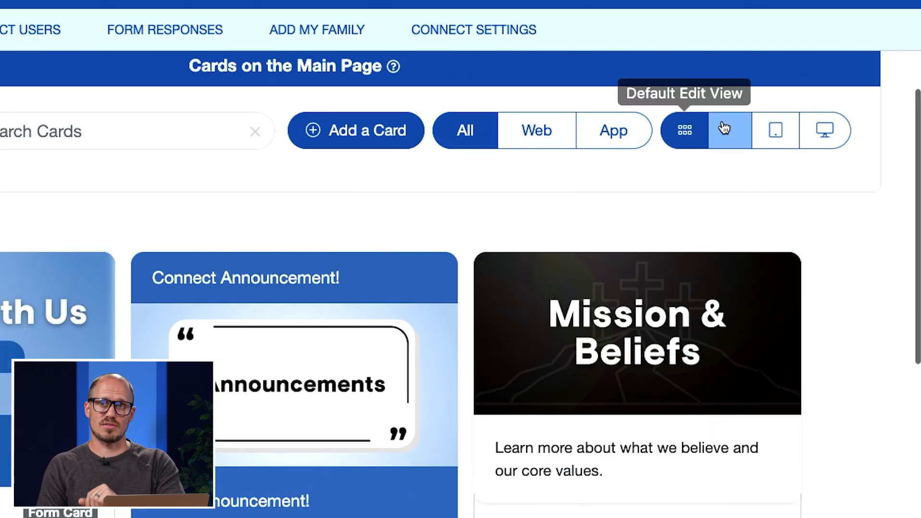
# Preview the main page cards in the mobile, tablet and desktop layouts, and return to the default edit view
pyautogui.click(724, 129)
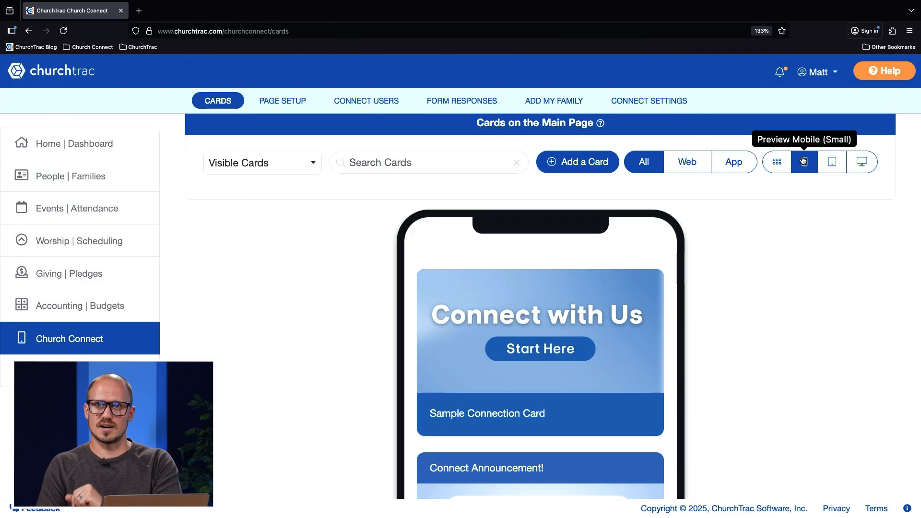
pyautogui.click(826, 163)
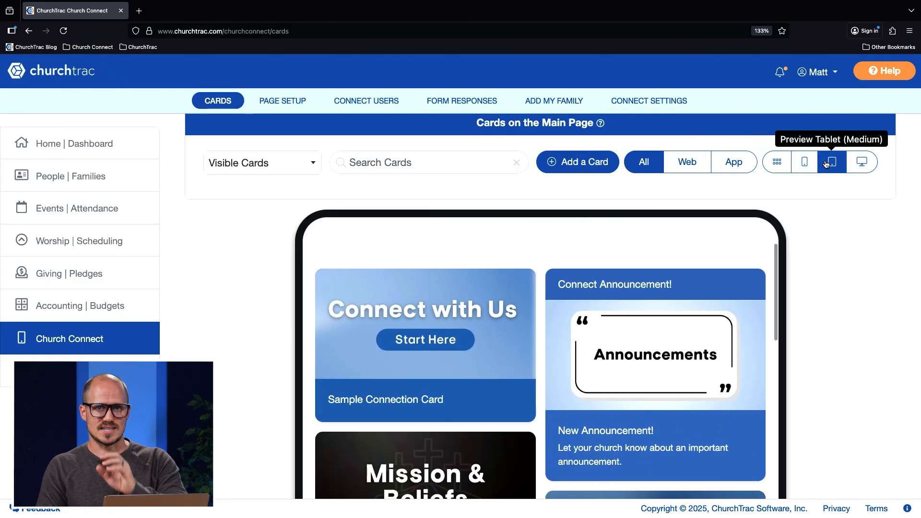
pyautogui.click(861, 166)
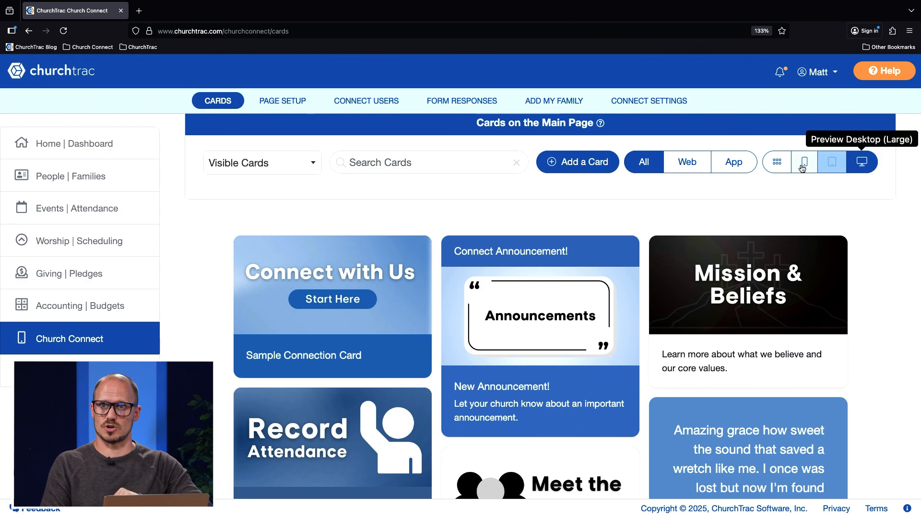
pyautogui.click(780, 166)
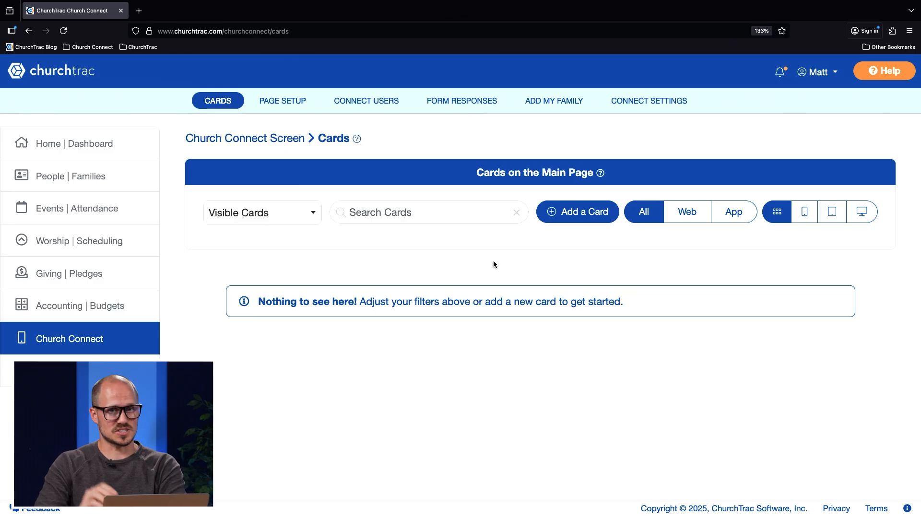
# Add a Page Card named "About Us" to the main page, placed after other cards
pyautogui.click(581, 219)
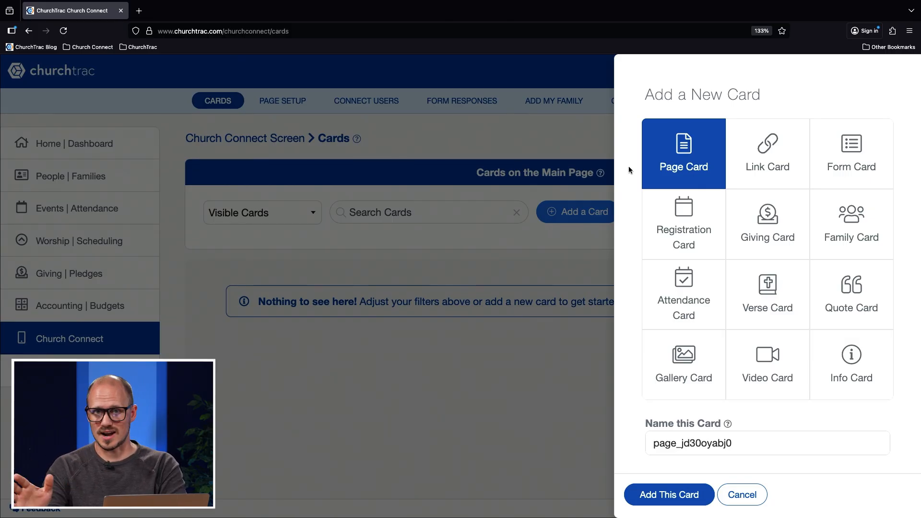
pyautogui.moveTo(745, 157)
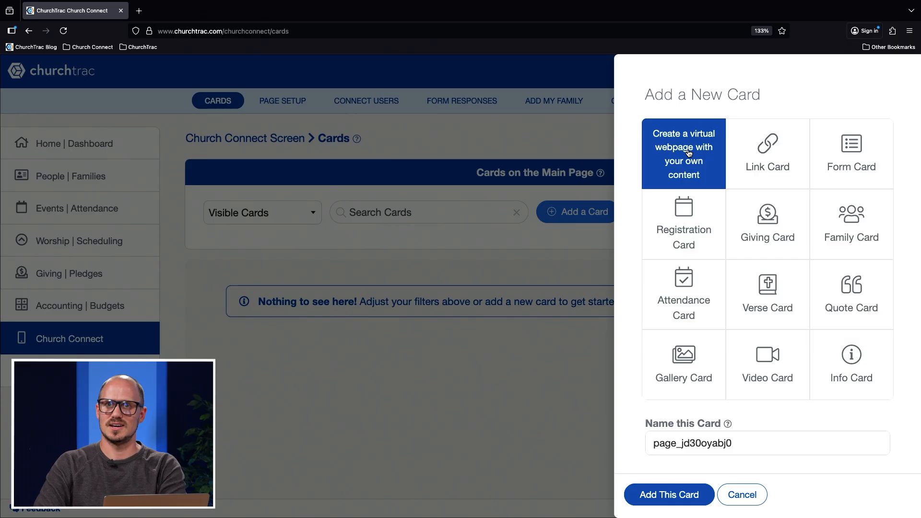
pyautogui.click(689, 153)
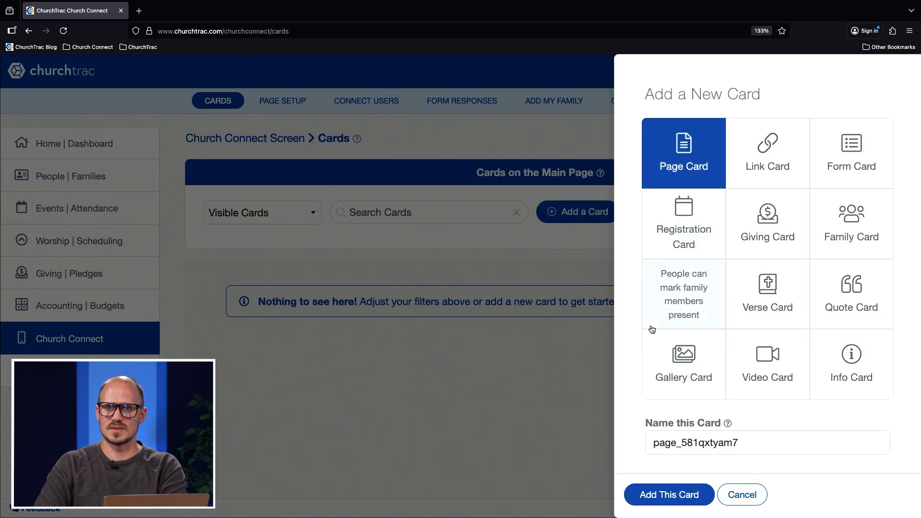
pyautogui.scroll(-2, 650, 324)
pyautogui.doubleClick(742, 356)
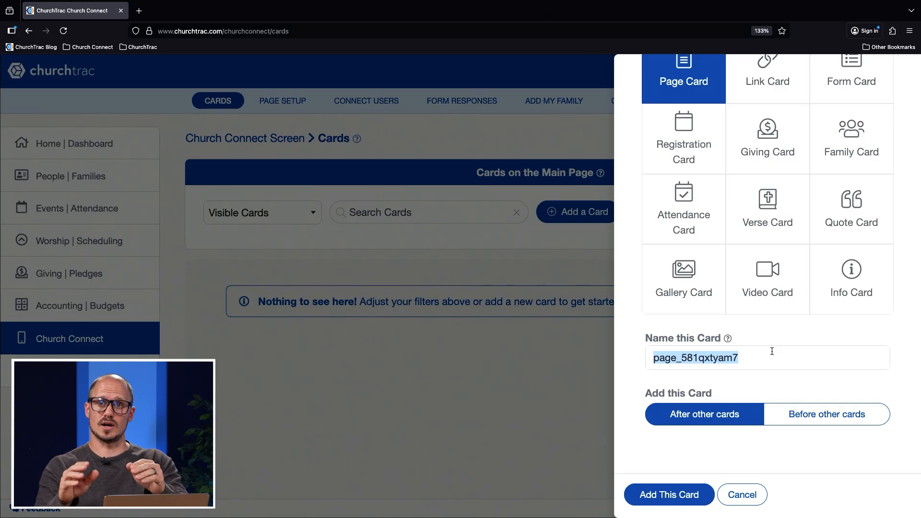
pyautogui.write('About Us')
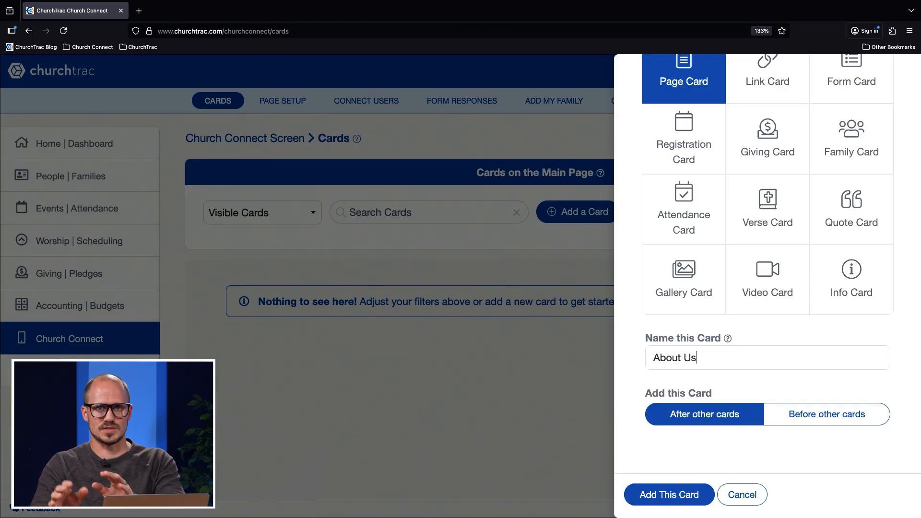
pyautogui.click(655, 494)
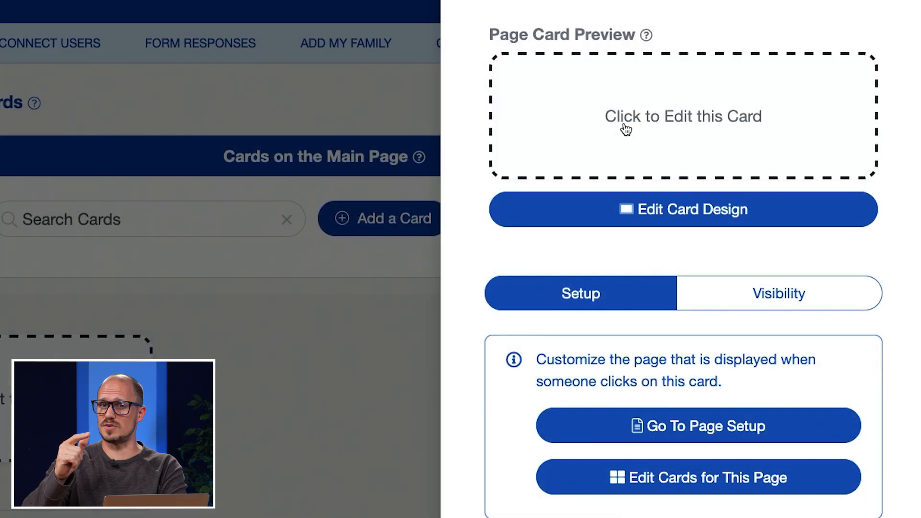
# Upload the "About Us – Click here to learn more" picture as the card's image in its design, and return to the card setup
pyautogui.click(661, 207)
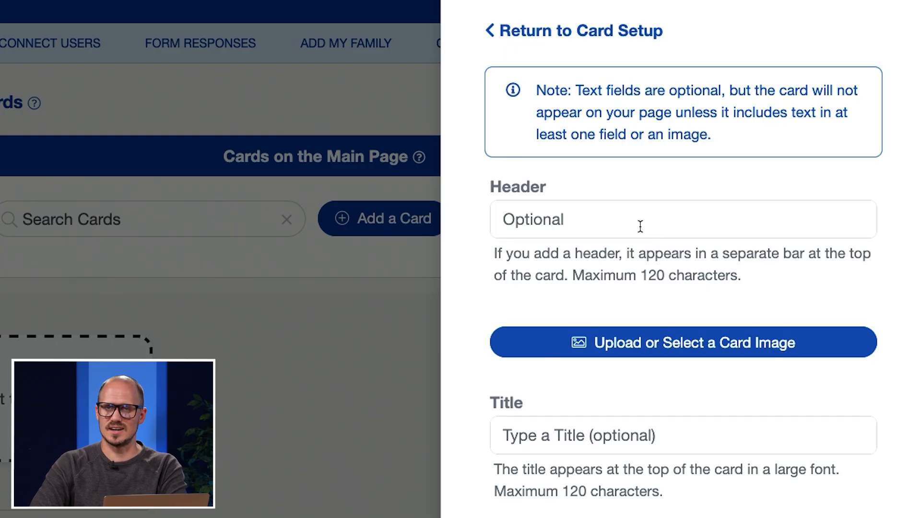
pyautogui.scroll(-2, 640, 226)
pyautogui.scroll(-6, 640, 227)
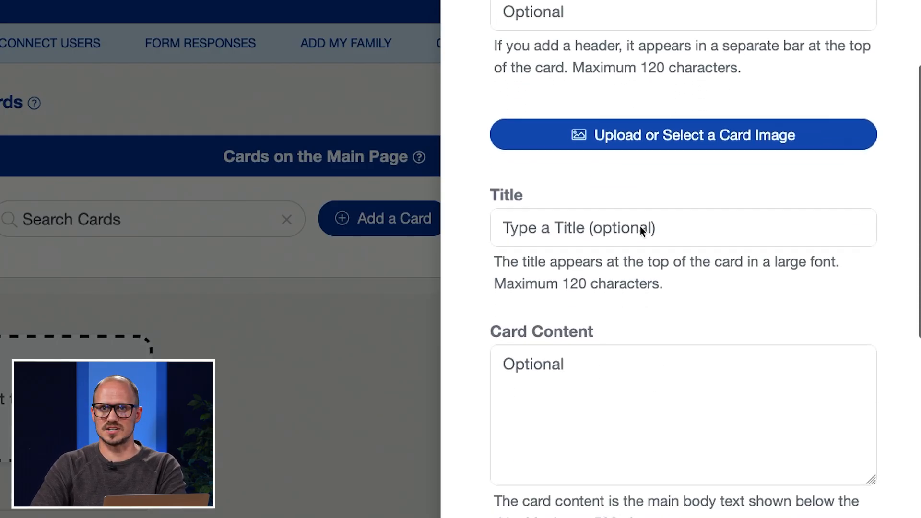
pyautogui.scroll(-5, 600, 382)
pyautogui.scroll(10, 599, 384)
pyautogui.scroll(2, 600, 385)
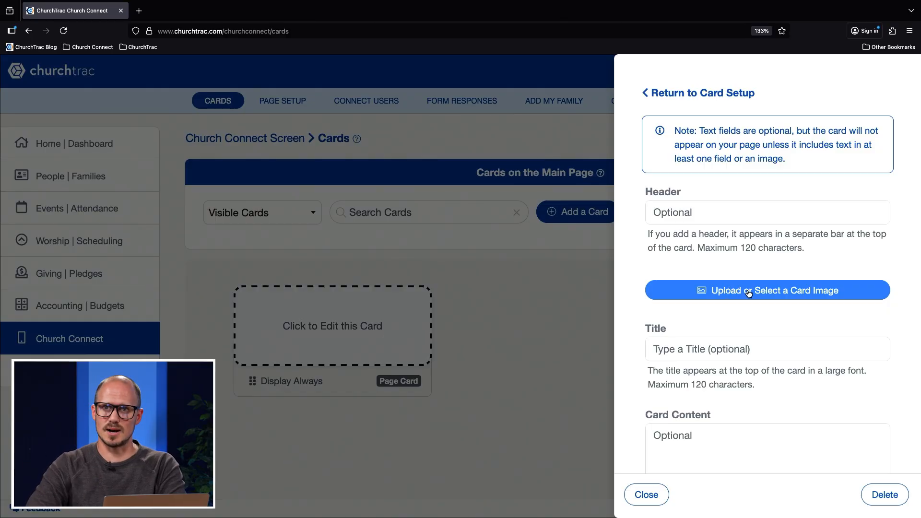
pyautogui.click(748, 292)
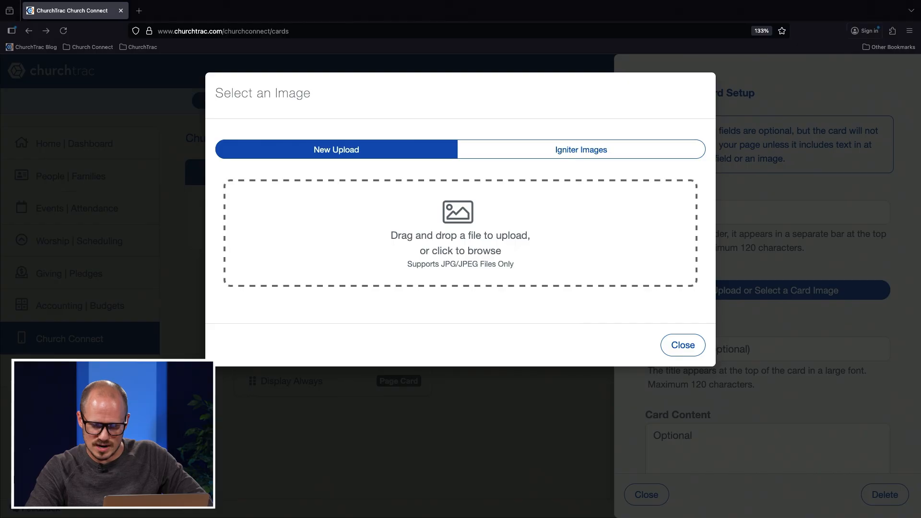
pyautogui.moveTo(38, 164); pyautogui.dragTo(441, 234)
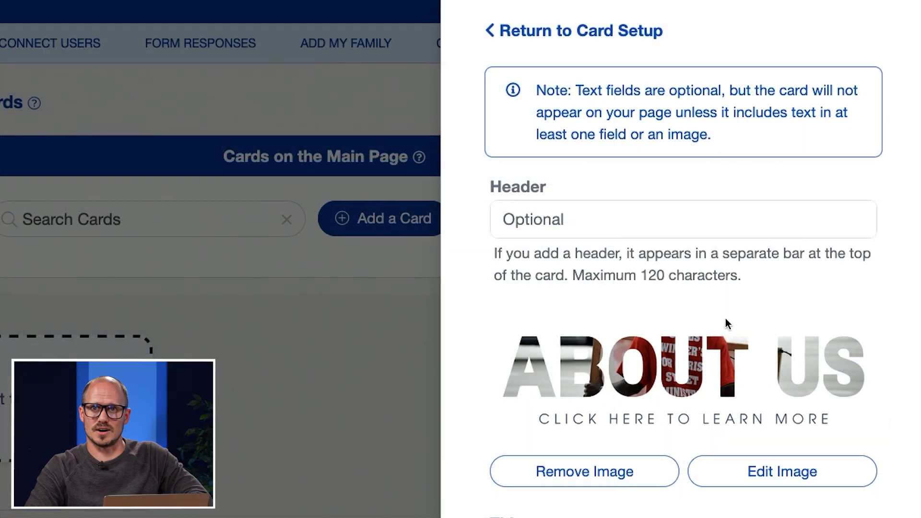
pyautogui.scroll(-1, 726, 318)
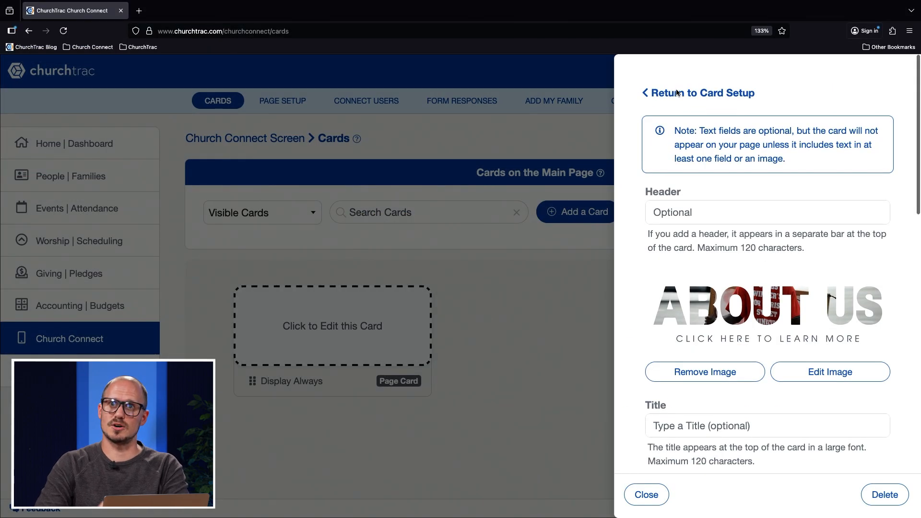
pyautogui.click(676, 94)
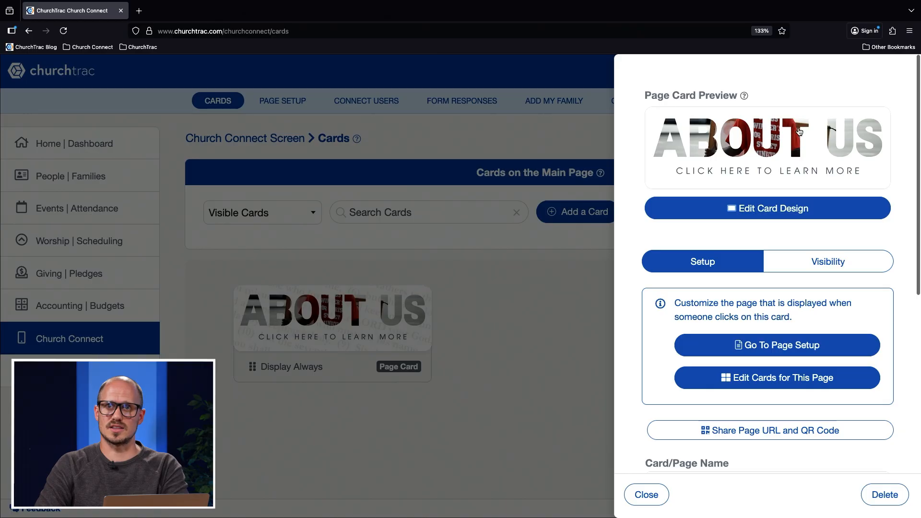
# View the cards on the About Us page, return to the main page's cards, and dismiss the page link notification
pyautogui.scroll(-3, 777, 139)
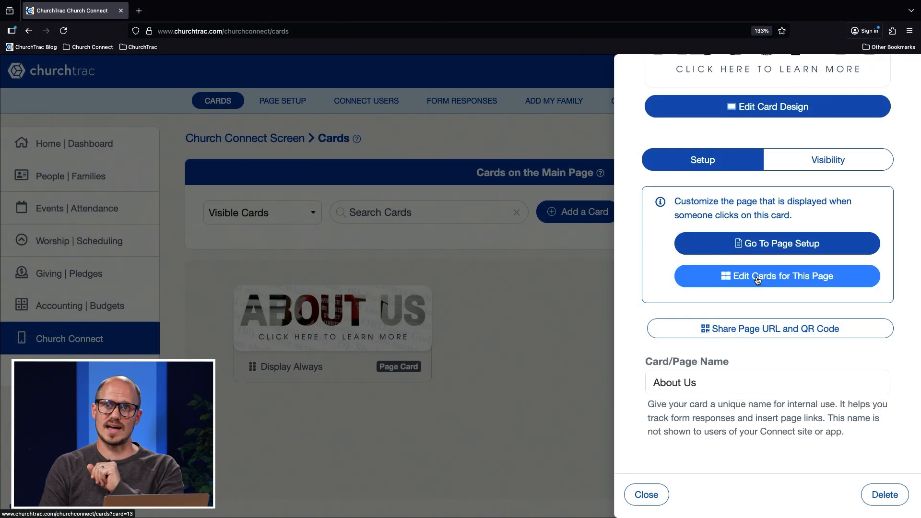
pyautogui.click(757, 279)
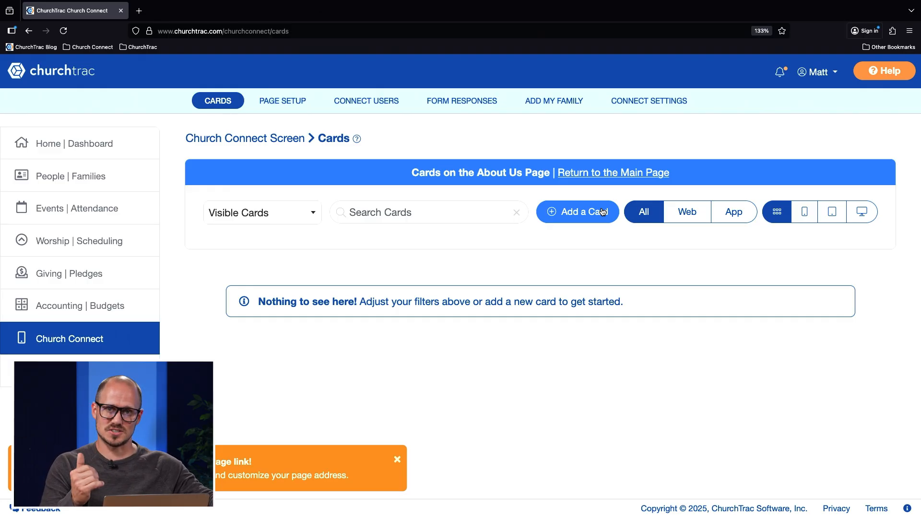
pyautogui.click(613, 173)
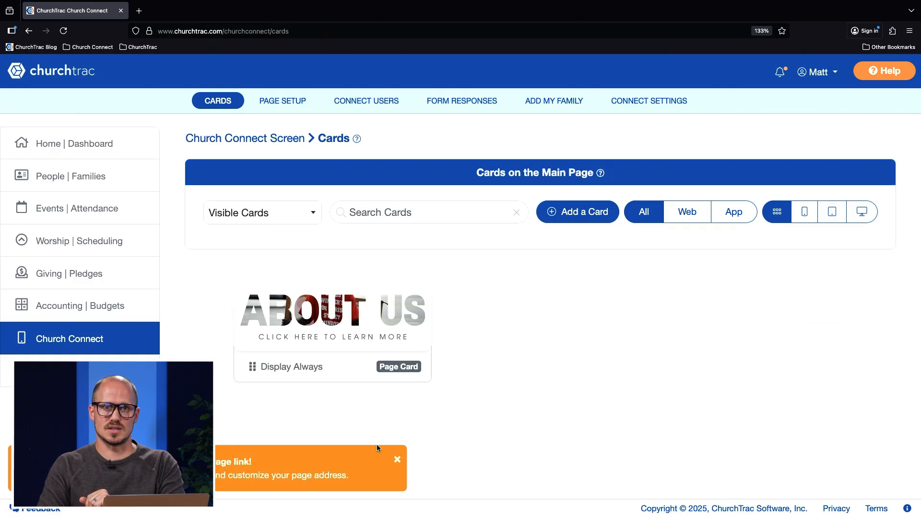
pyautogui.click(397, 460)
# Reopen the About Us card's setup, view its page URL and QR code, and close the QR code dialog
pyautogui.click(316, 315)
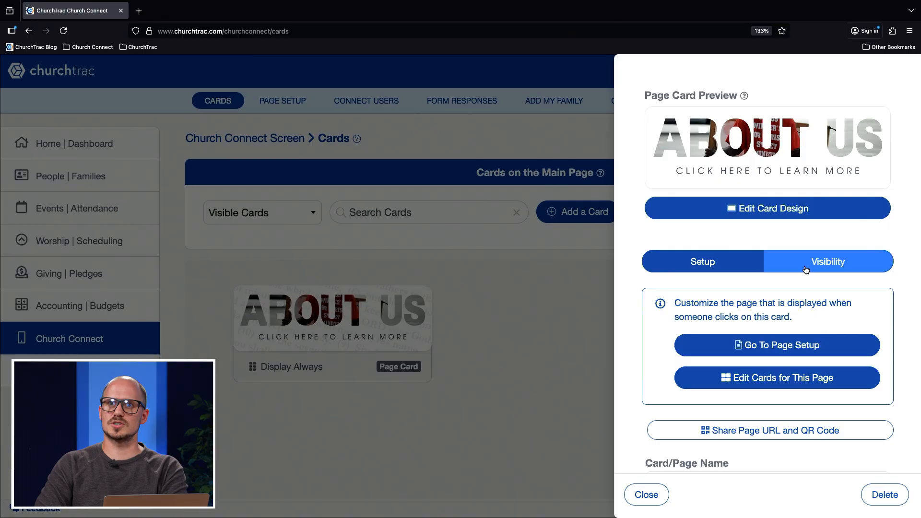
pyautogui.scroll(-3, 804, 266)
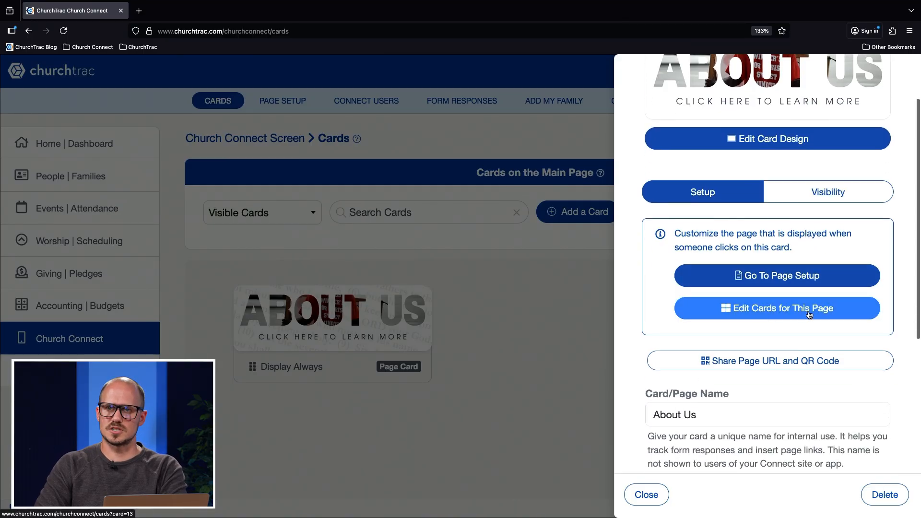
pyautogui.scroll(-2, 763, 312)
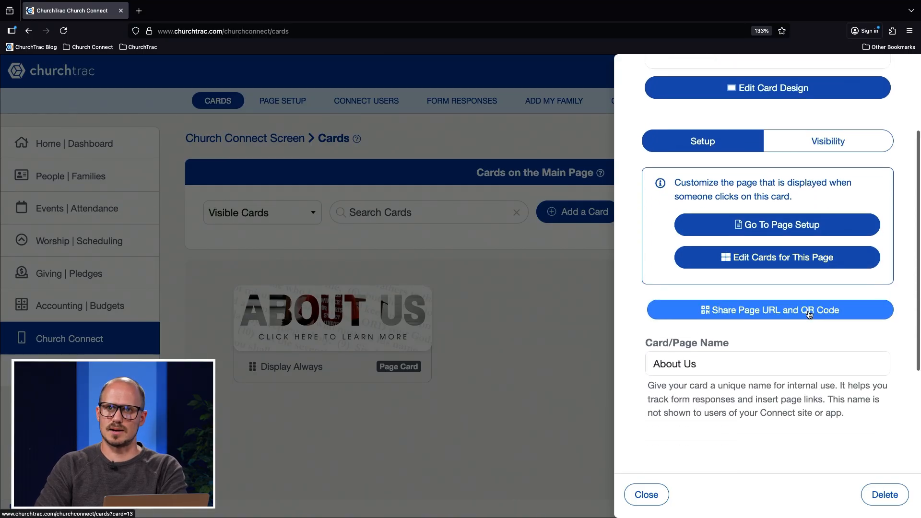
pyautogui.click(742, 310)
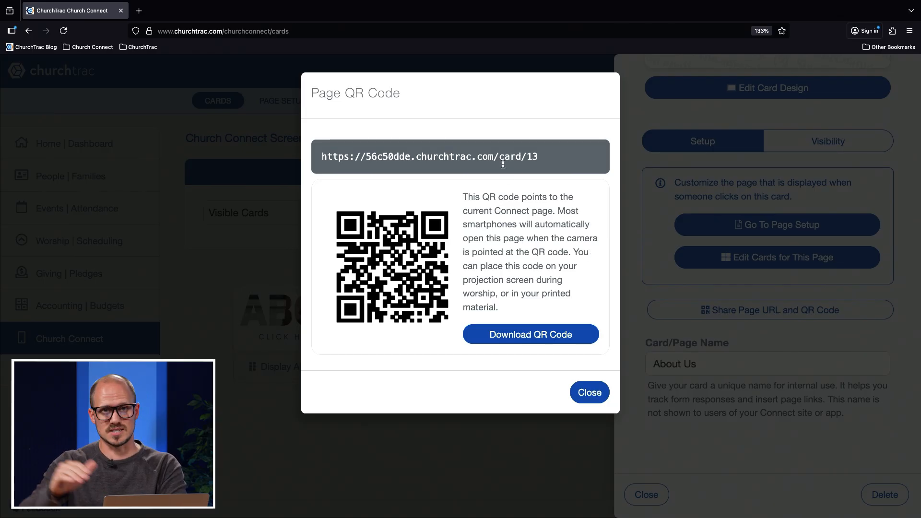
pyautogui.click(602, 397)
# In the About Us card's visibility settings, try showing it on Web Only and switch it to App Only
pyautogui.scroll(-3, 698, 393)
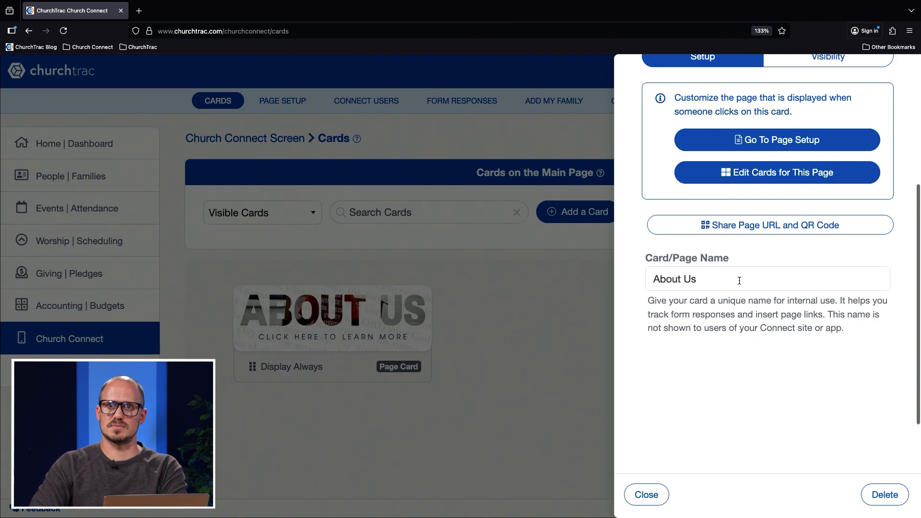
pyautogui.scroll(2, 741, 276)
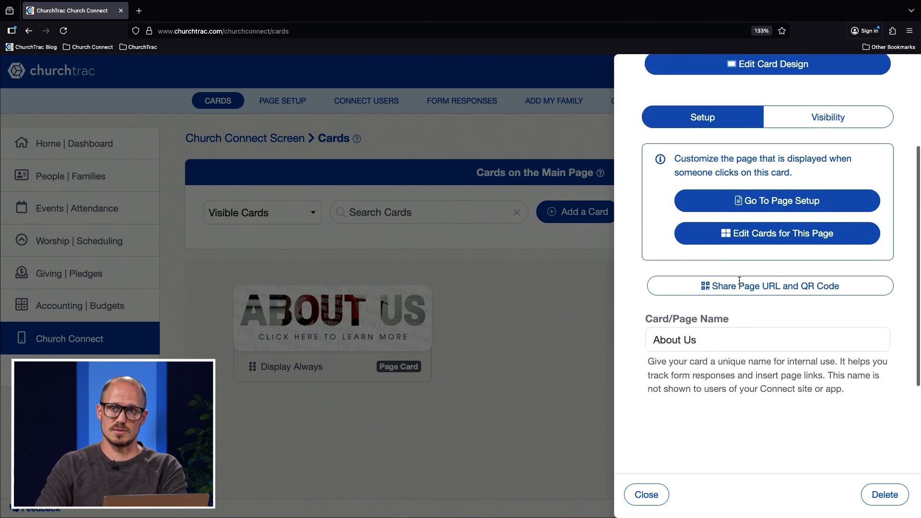
pyautogui.scroll(3, 744, 269)
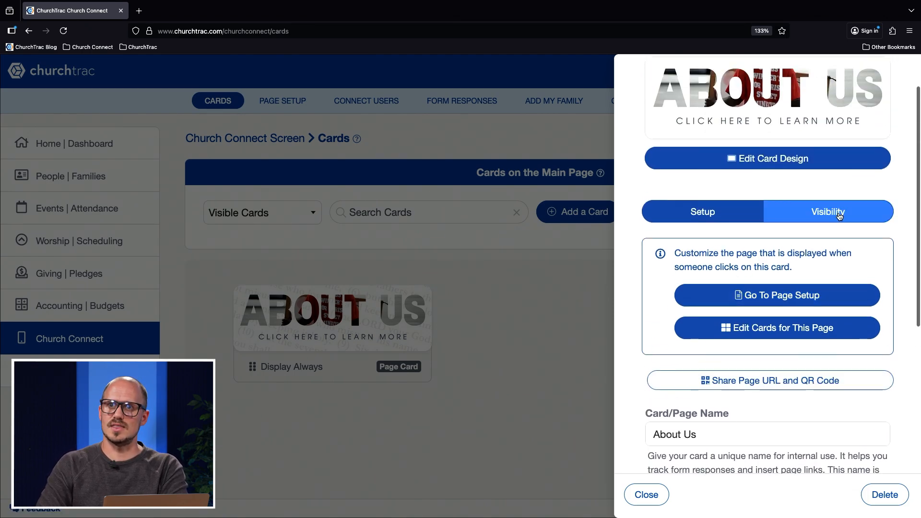
pyautogui.click(838, 215)
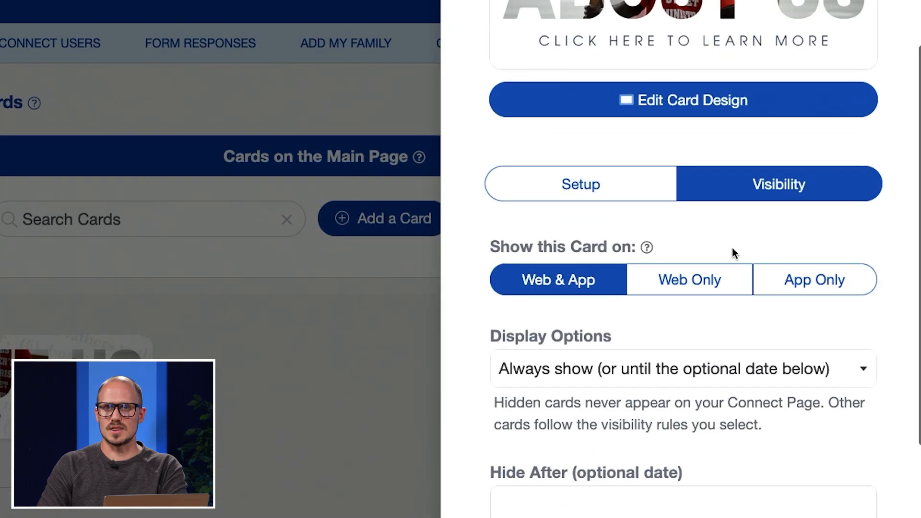
pyautogui.scroll(-2, 799, 254)
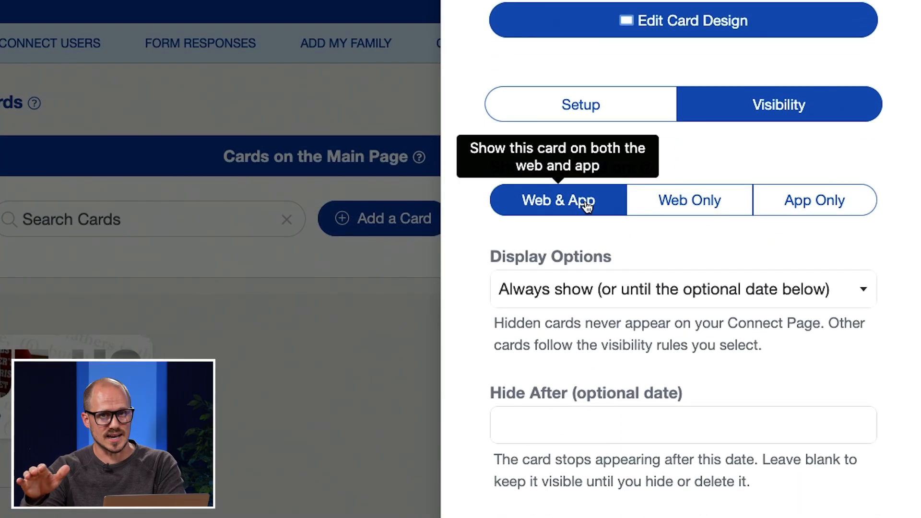
pyautogui.click(655, 209)
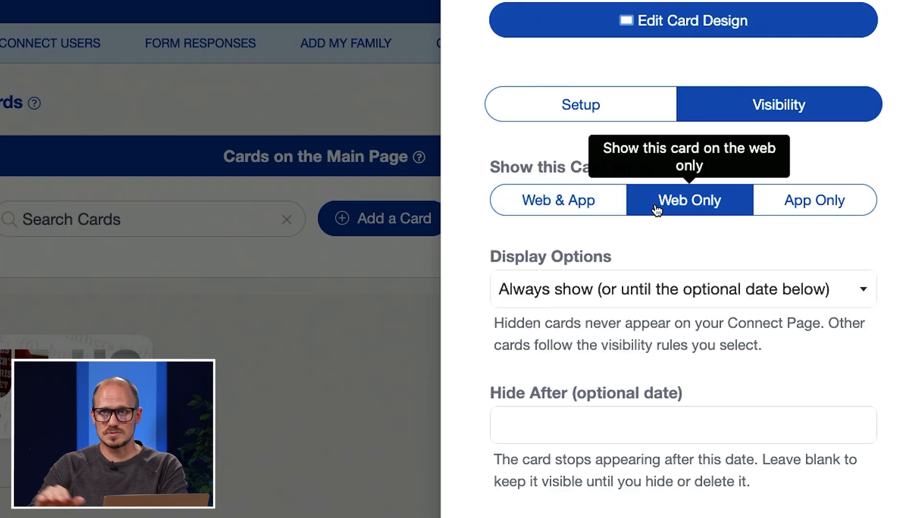
pyautogui.click(818, 211)
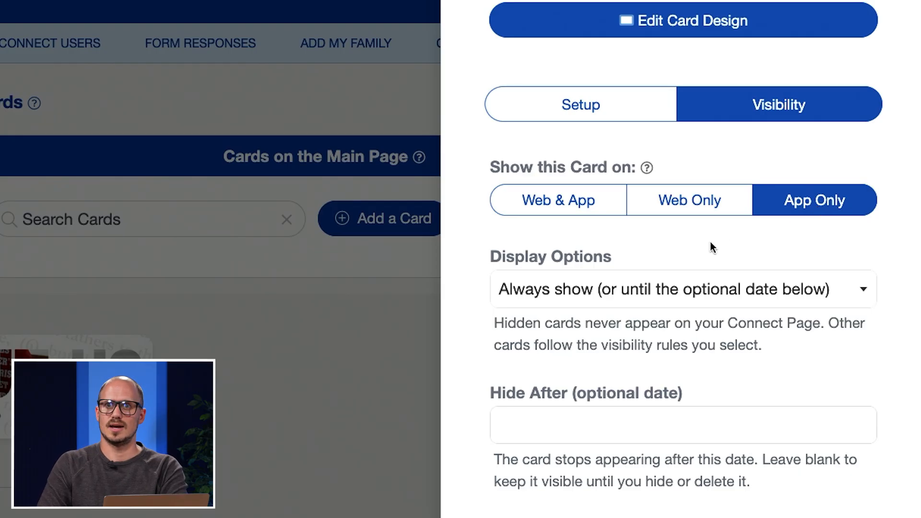
# Set the About Us card's display option to "Show only when member is logged in"
pyautogui.click(657, 294)
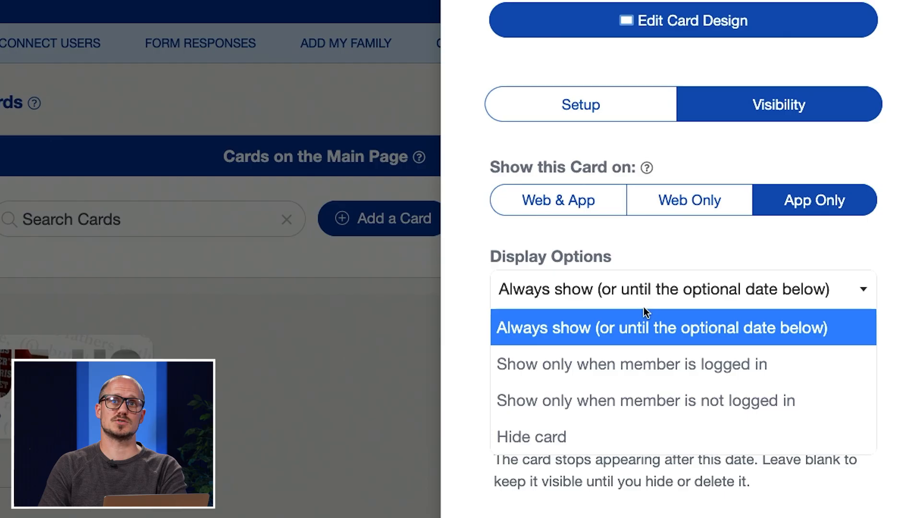
pyautogui.click(624, 365)
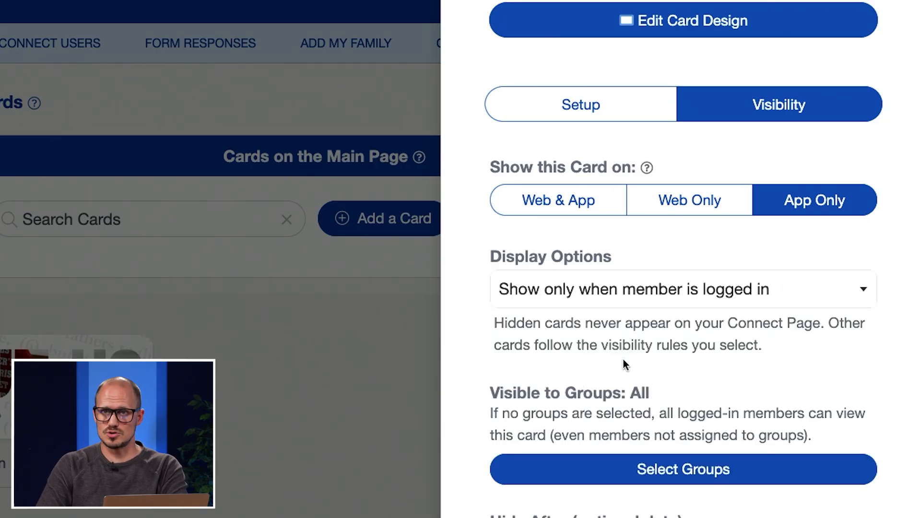
pyautogui.click(664, 294)
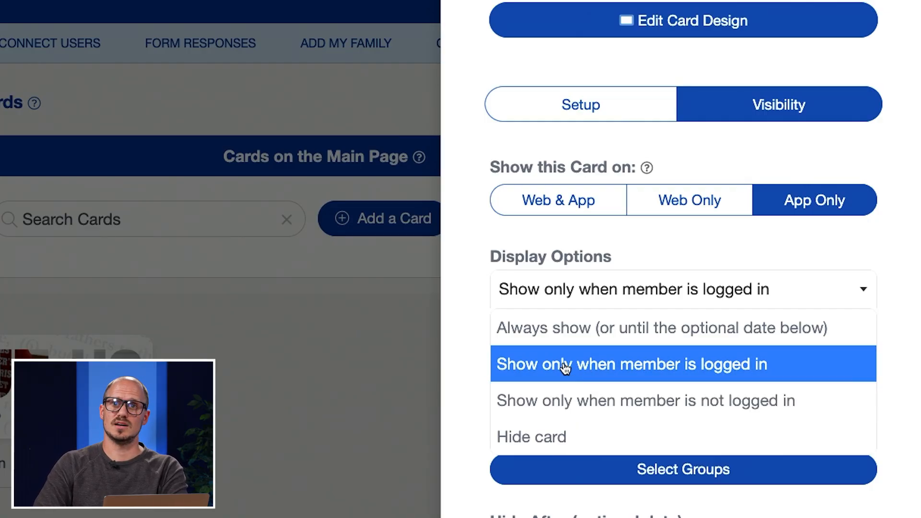
pyautogui.click(643, 365)
# Limit the card's visibility to the Sunday School group with all its subgroups, and return to the card setup
pyautogui.scroll(-5, 662, 343)
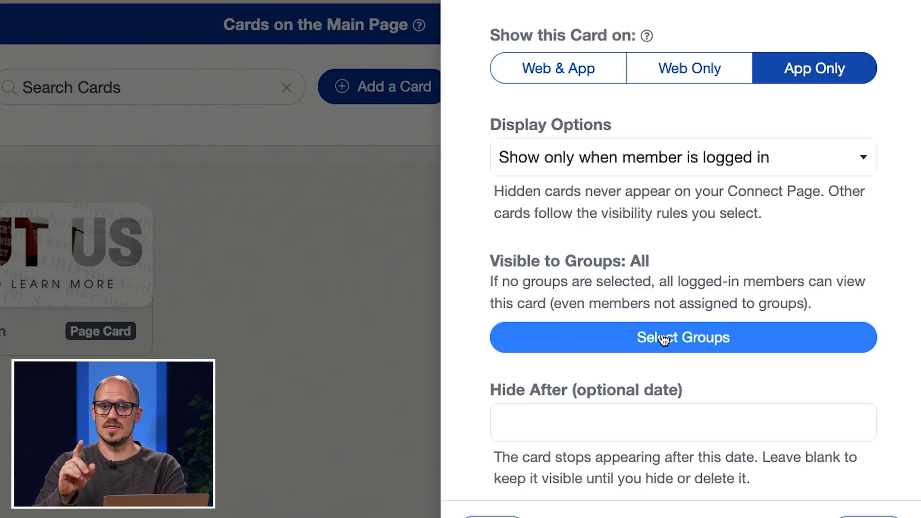
pyautogui.click(663, 338)
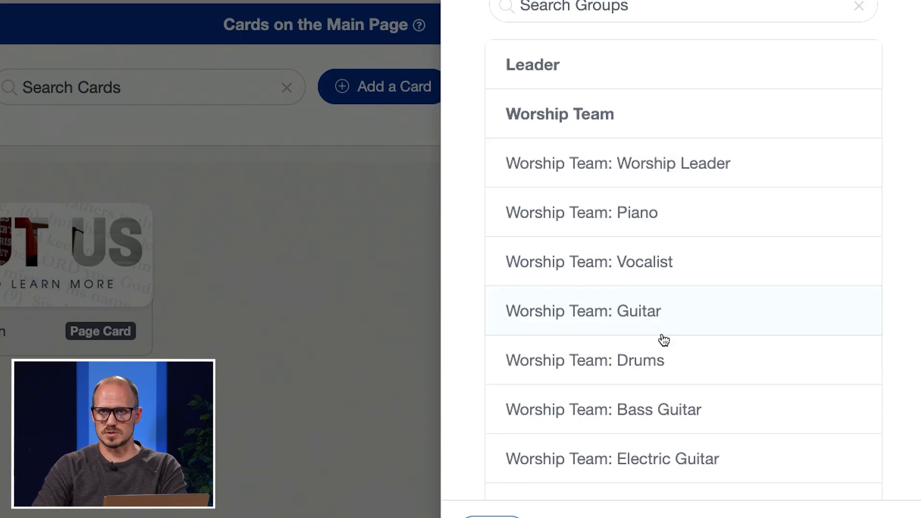
pyautogui.scroll(-10, 664, 174)
pyautogui.scroll(-4, 664, 175)
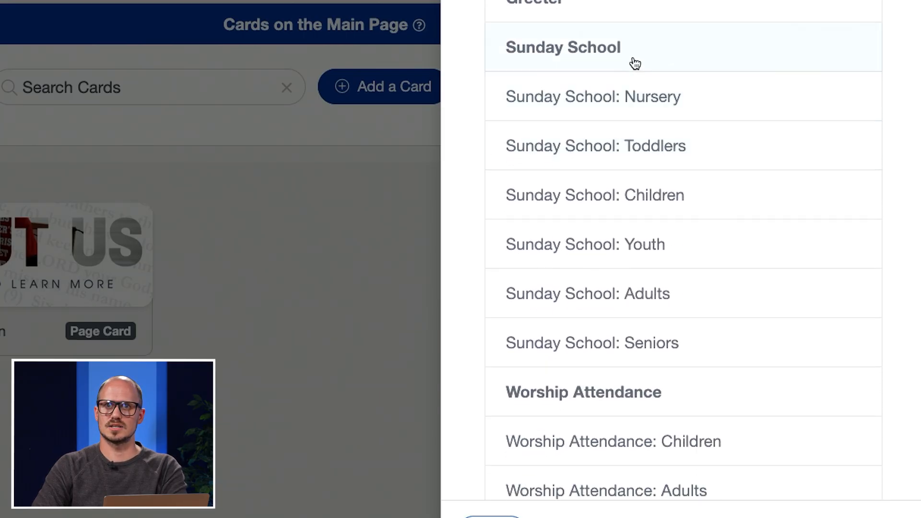
pyautogui.click(635, 64)
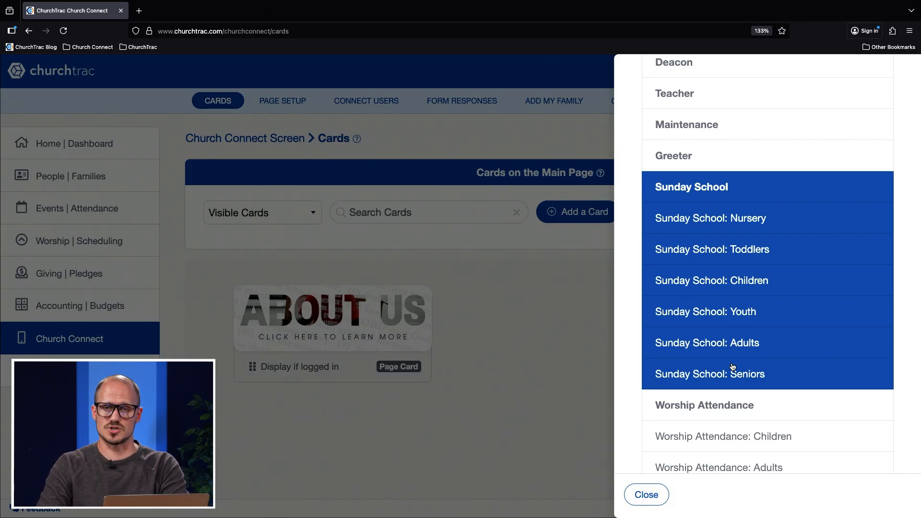
pyautogui.scroll(10, 714, 313)
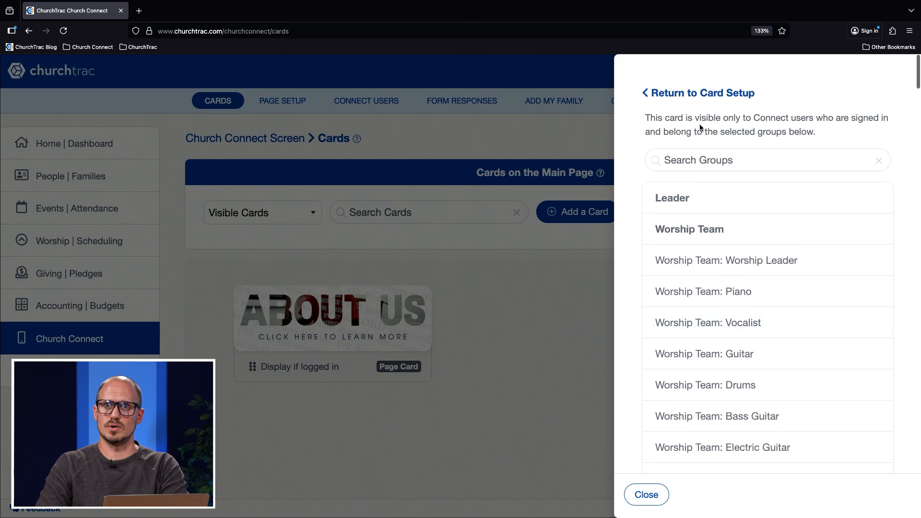
pyautogui.click(698, 96)
# Switch from the card's visibility settings to its setup and open the page setup for the About Us page
pyautogui.scroll(-2, 725, 111)
pyautogui.scroll(-1, 725, 111)
pyautogui.click(712, 161)
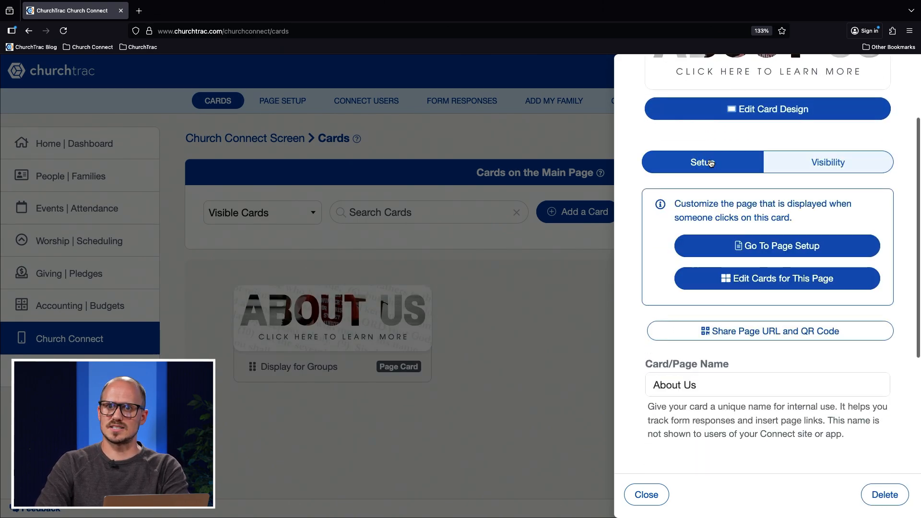
pyautogui.click(771, 242)
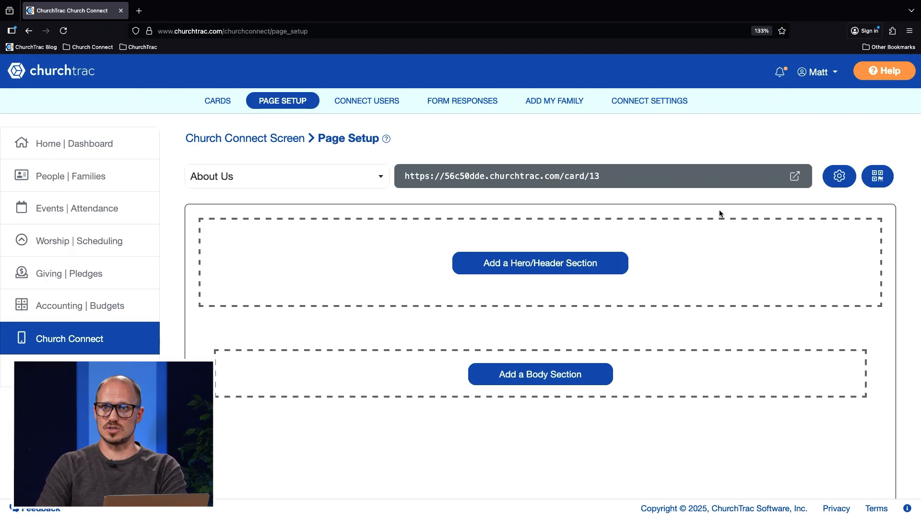
# Review the About Us page options for custom path, page title and page description, and close them without changes
pyautogui.click(839, 177)
pyautogui.scroll(-1, 752, 259)
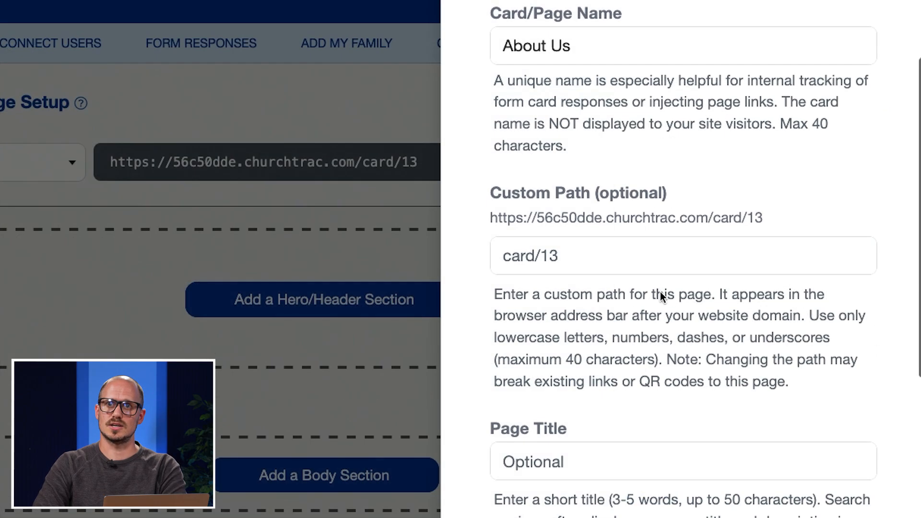
pyautogui.click(710, 286)
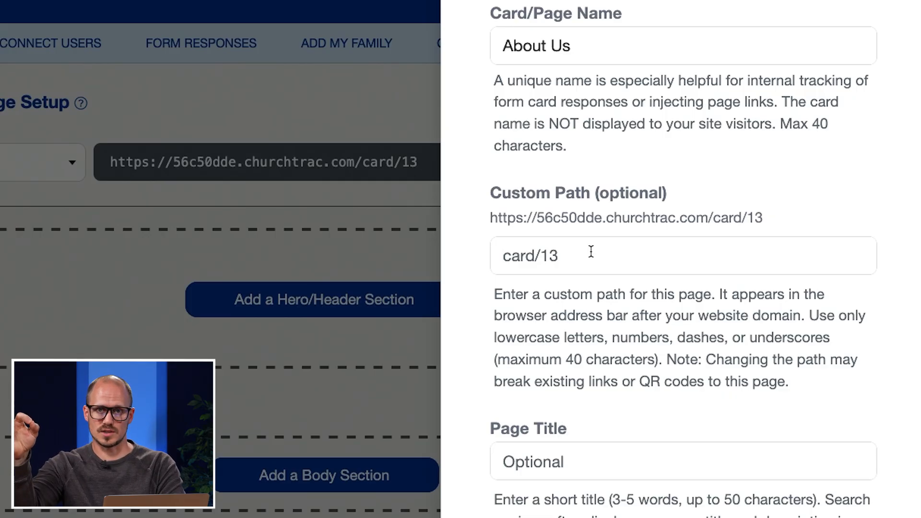
pyautogui.scroll(-4, 591, 251)
pyautogui.scroll(-3, 587, 336)
pyautogui.click(583, 404)
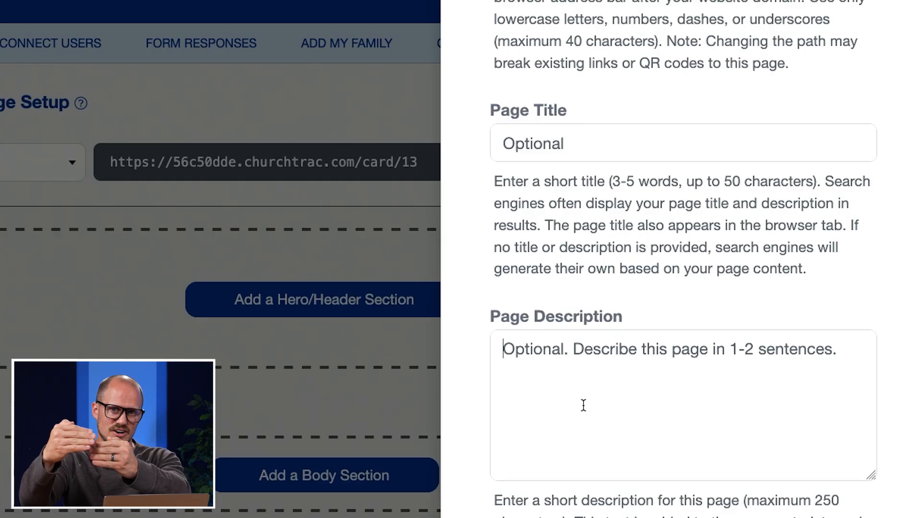
pyautogui.scroll(5, 584, 405)
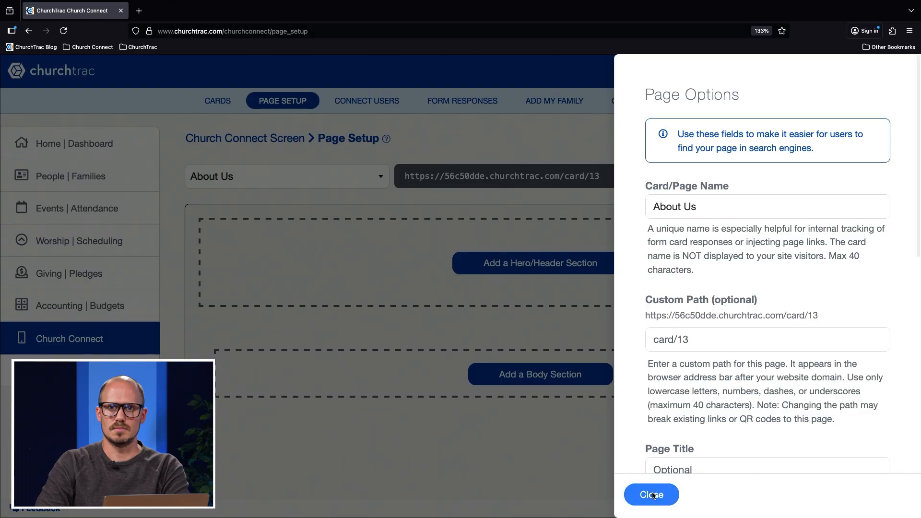
pyautogui.click(653, 494)
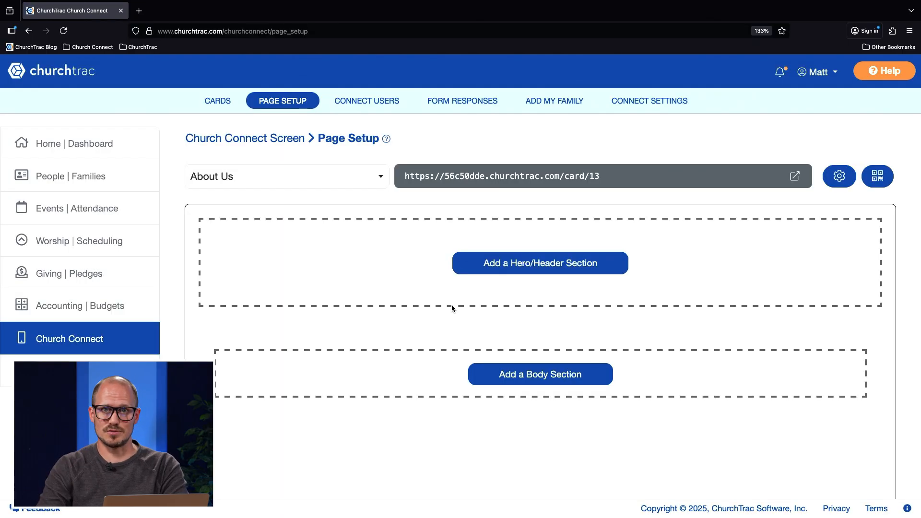
# Add a hero/header section to the About Us page, view its heading's content editor and cancel the edit
pyautogui.click(508, 266)
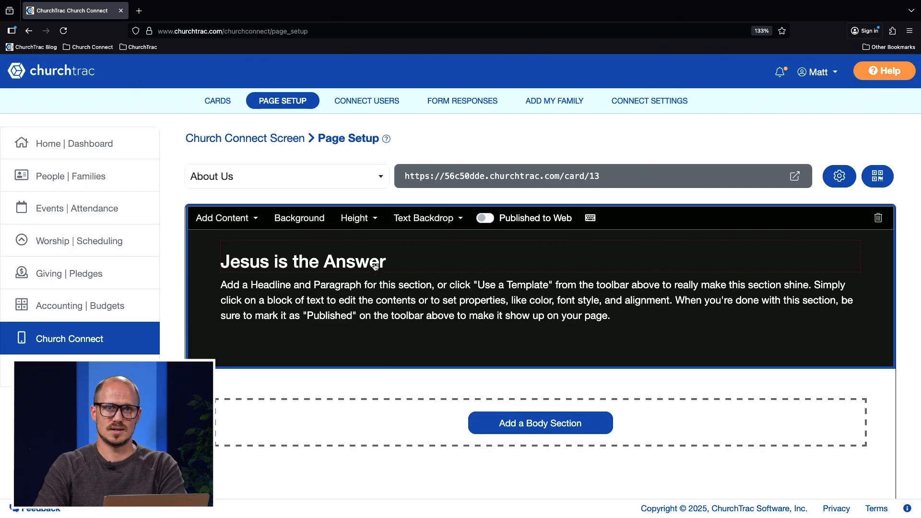
pyautogui.click(349, 261)
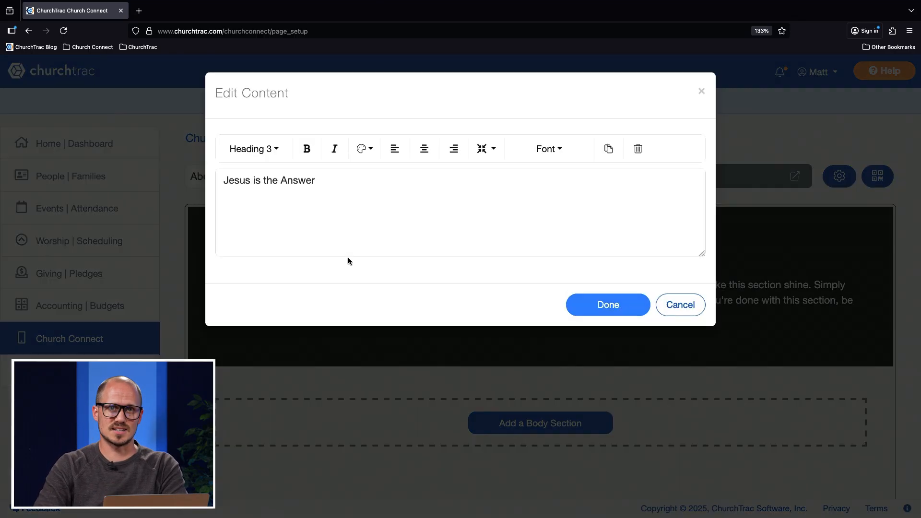
pyautogui.click(684, 308)
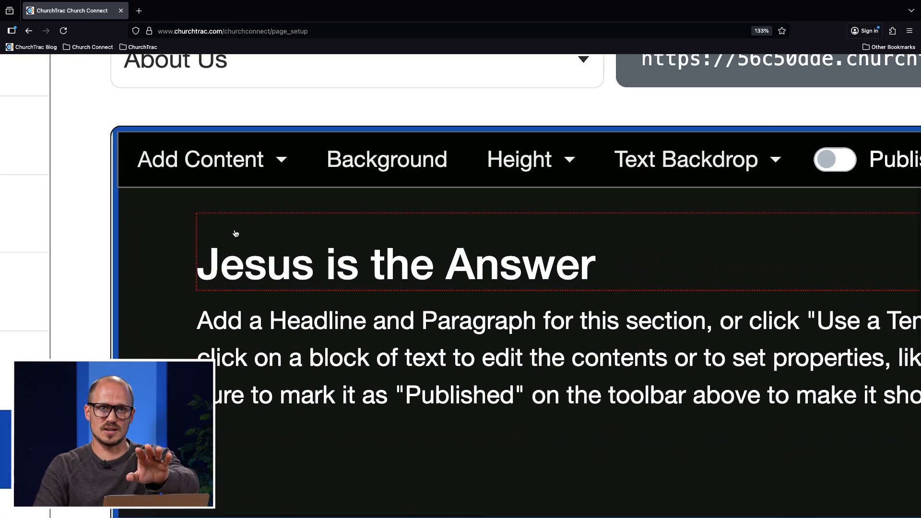
# Replace the header section's content with the first template, "We seek to grow fully devoted, Spirit-empowered Christ followers."
pyautogui.click(201, 166)
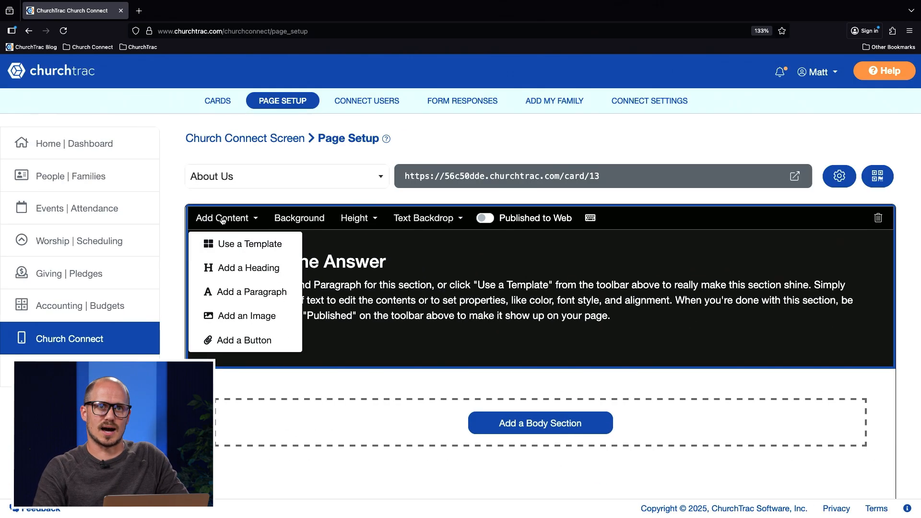
pyautogui.click(229, 244)
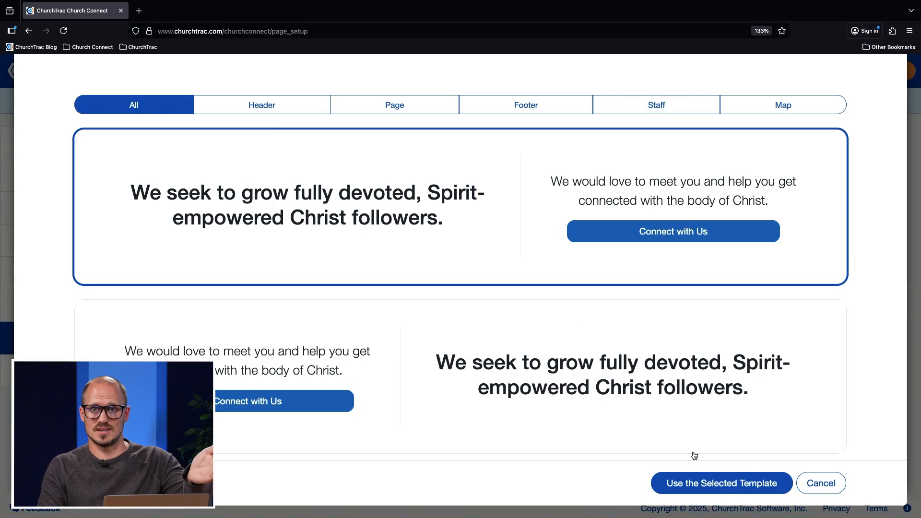
pyautogui.click(696, 481)
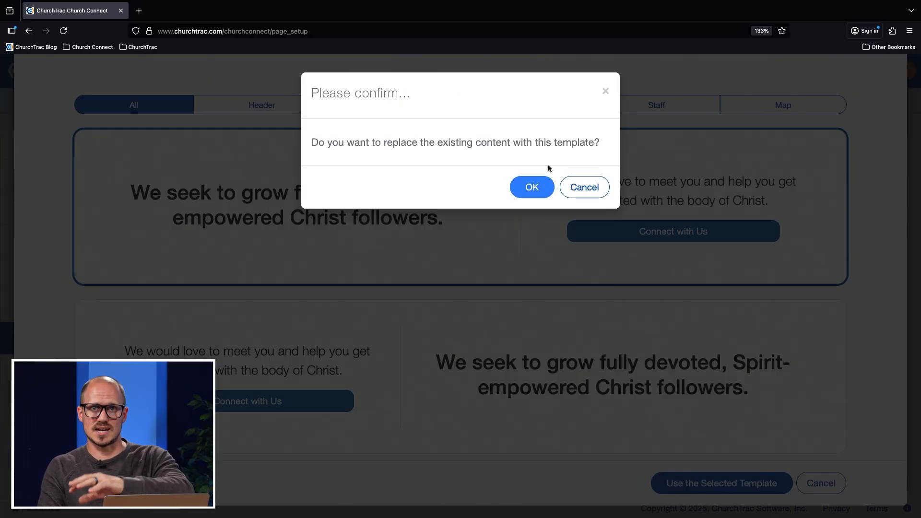
pyautogui.click(532, 186)
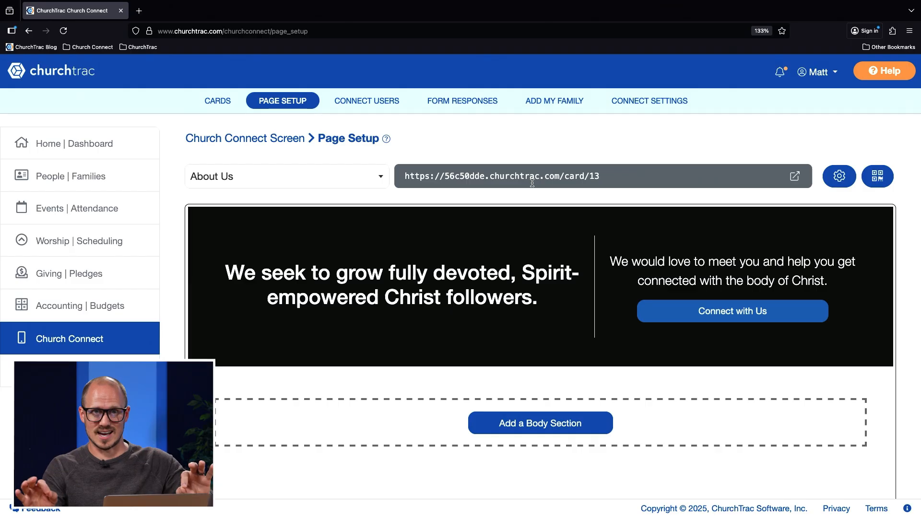
# Make the header section taller by choosing a larger height option
pyautogui.moveTo(410, 217)
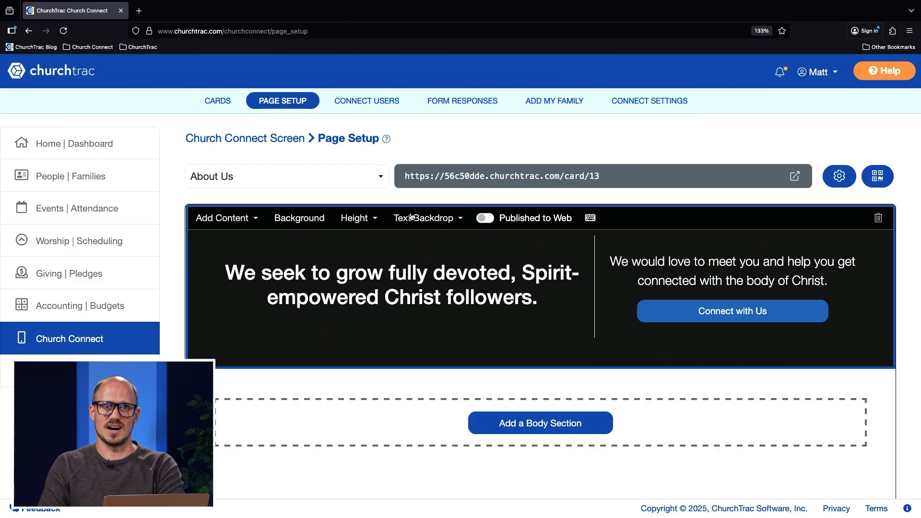
pyautogui.click(368, 219)
pyautogui.click(377, 264)
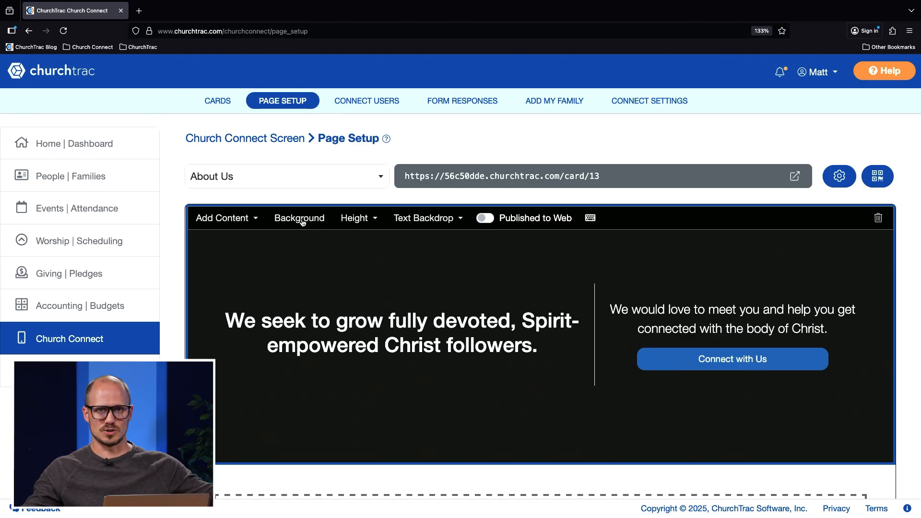
# Add a body section below the header, view its available content types and close the list
pyautogui.scroll(-5, 302, 221)
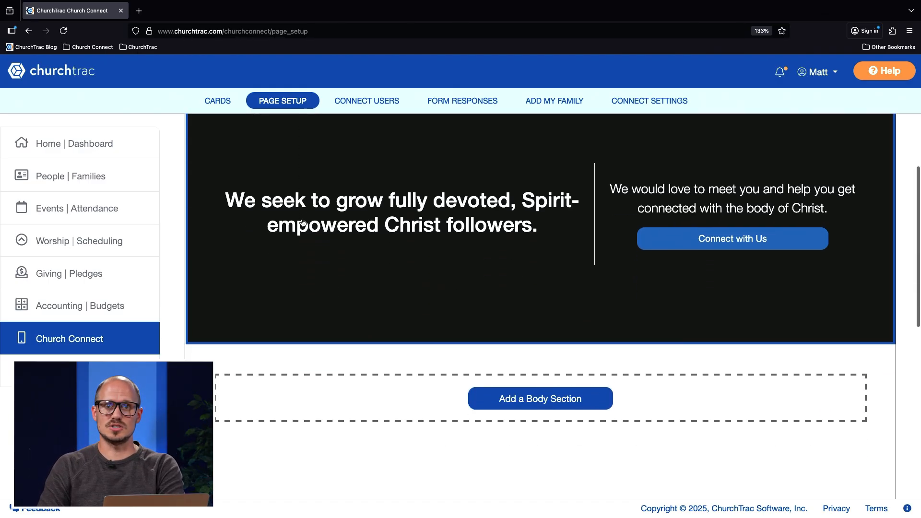
pyautogui.click(507, 301)
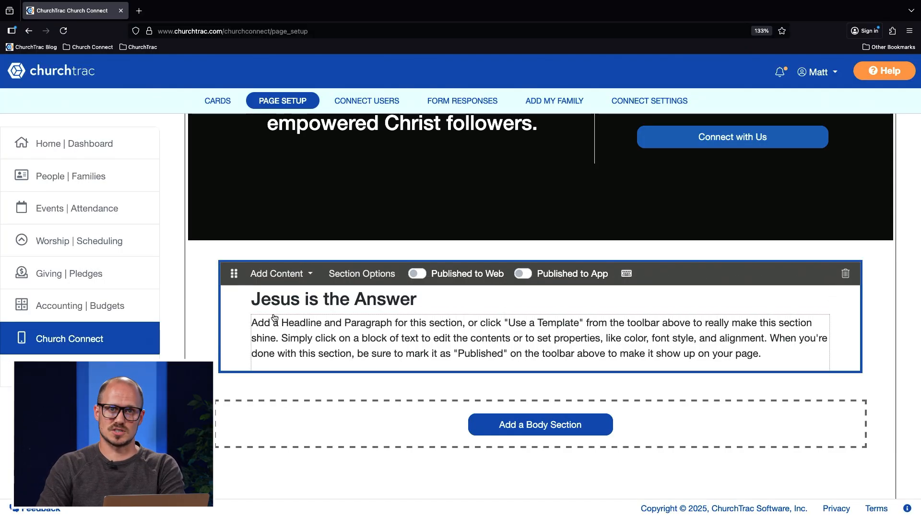
pyautogui.click(266, 275)
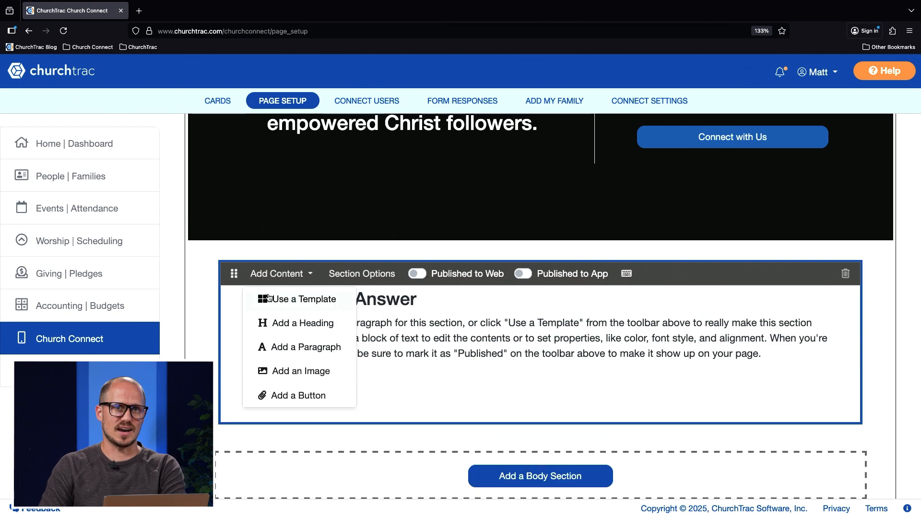
pyautogui.click(471, 309)
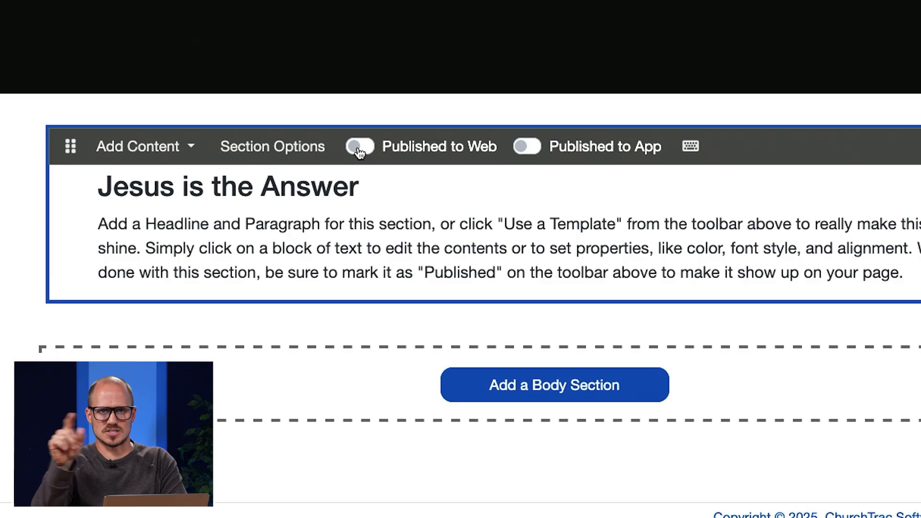
# Try publishing the body section to both web and app, and switch both publishing options back off
pyautogui.click(359, 149)
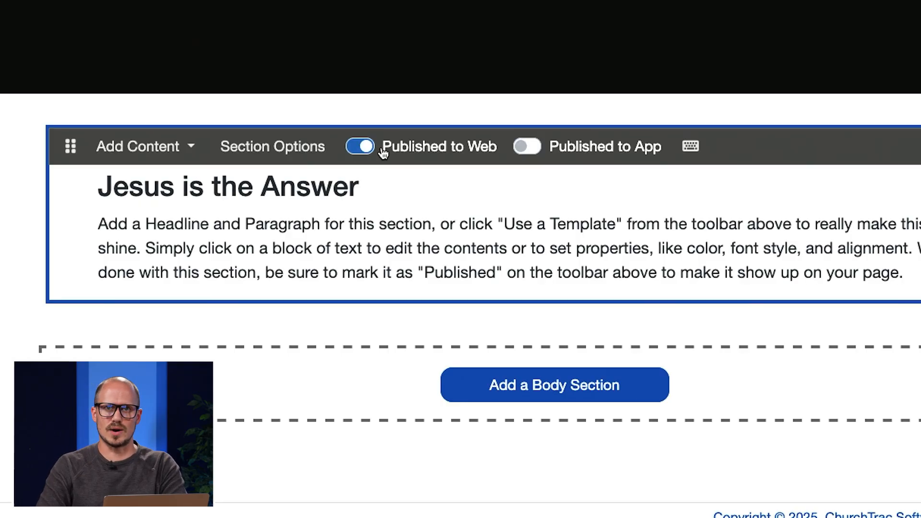
pyautogui.click(527, 147)
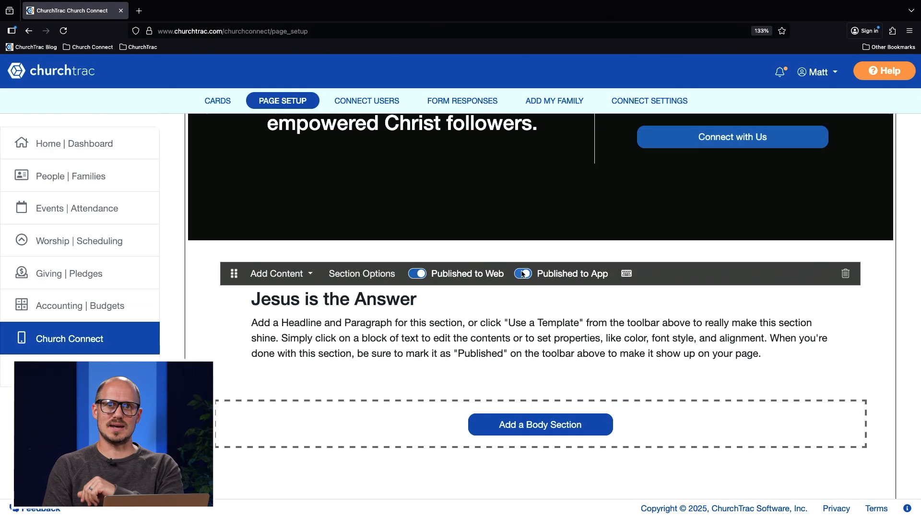
pyautogui.click(527, 147)
pyautogui.click(417, 274)
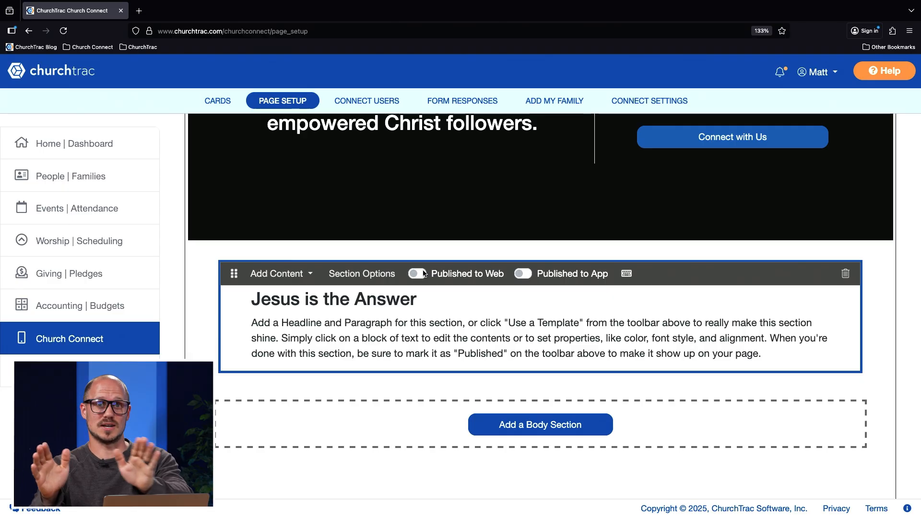
# View the "Jesus is the Answer" body section's HTML source in the section editor and leave without saving
pyautogui.scroll(4, 424, 274)
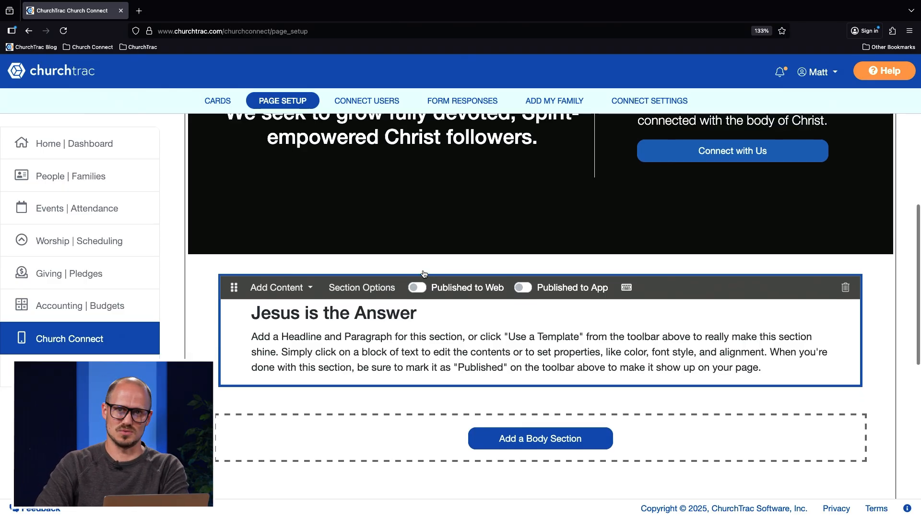
pyautogui.scroll(-3, 424, 276)
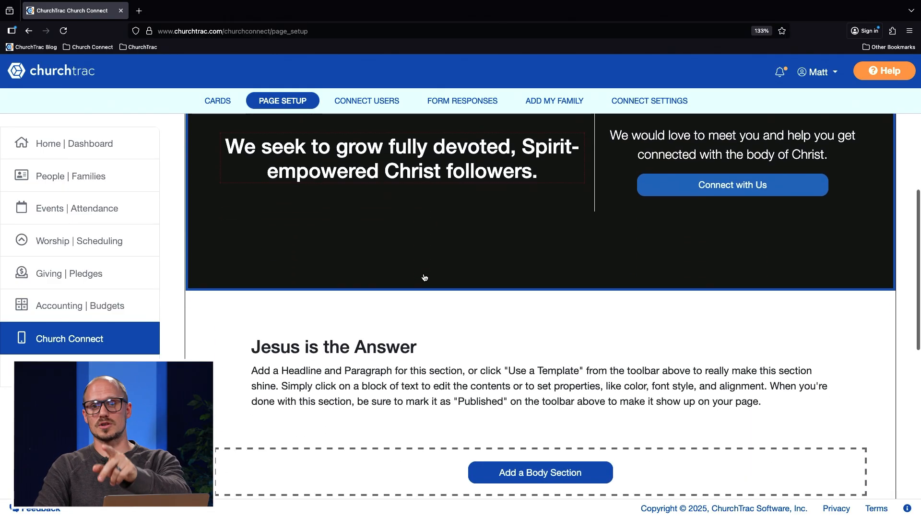
pyautogui.moveTo(529, 317)
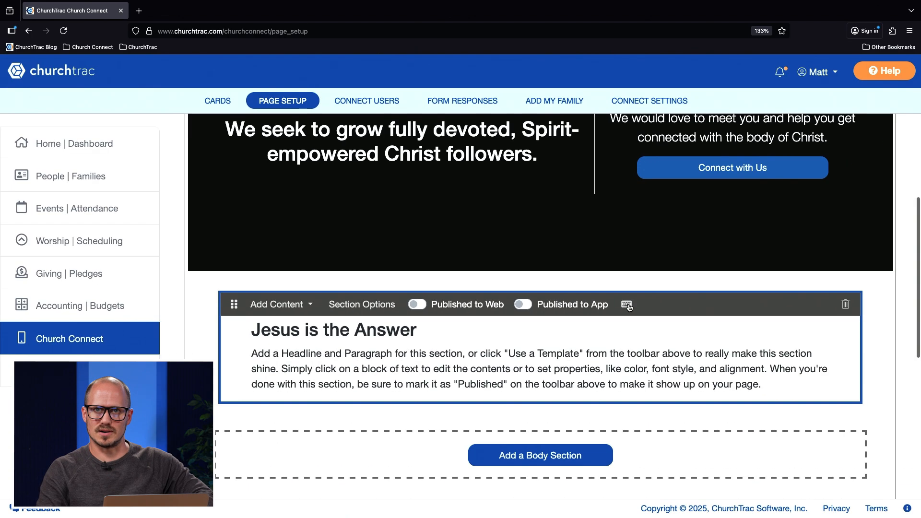
pyautogui.click(629, 307)
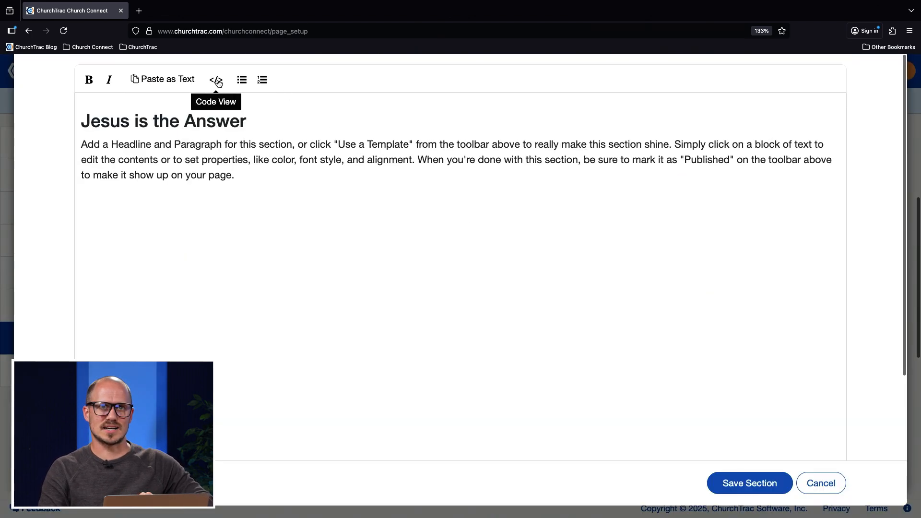
pyautogui.click(216, 81)
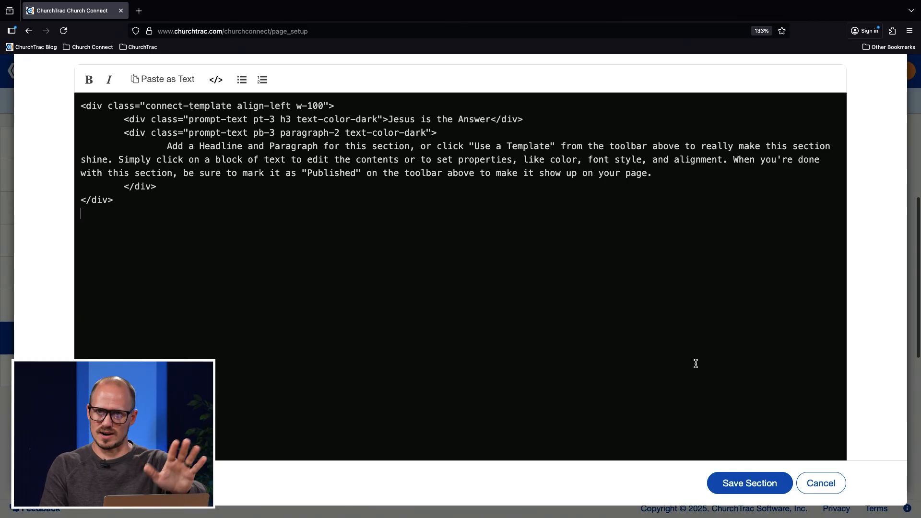
pyautogui.click(820, 483)
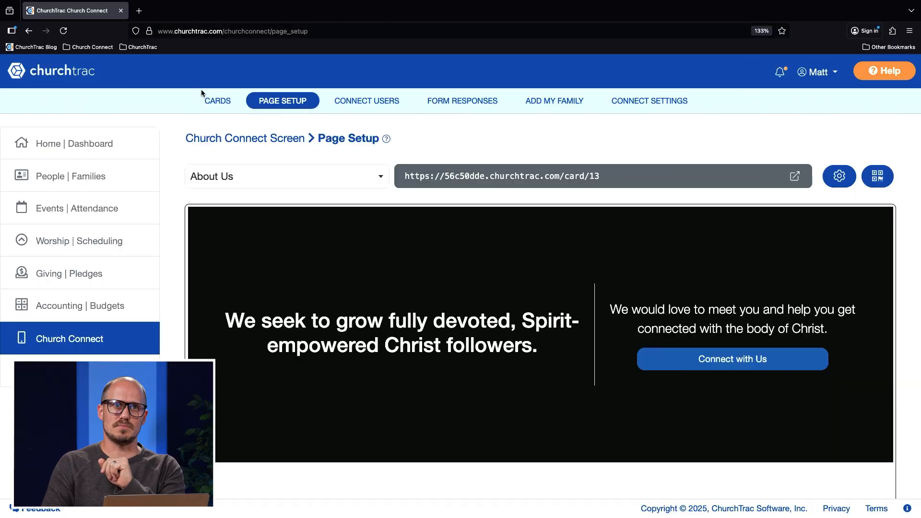
# Add a Giving Card named "Giving" to the Church Connect main page
pyautogui.click(215, 100)
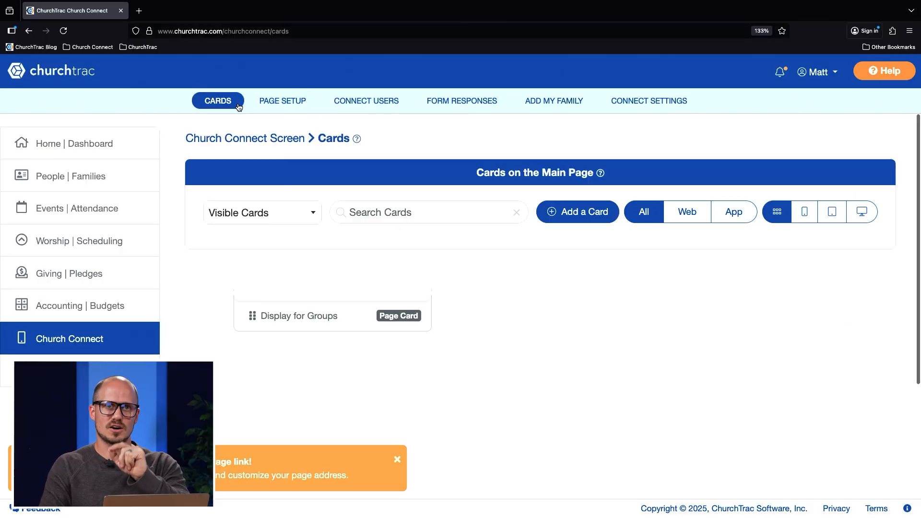
pyautogui.click(561, 212)
pyautogui.click(760, 231)
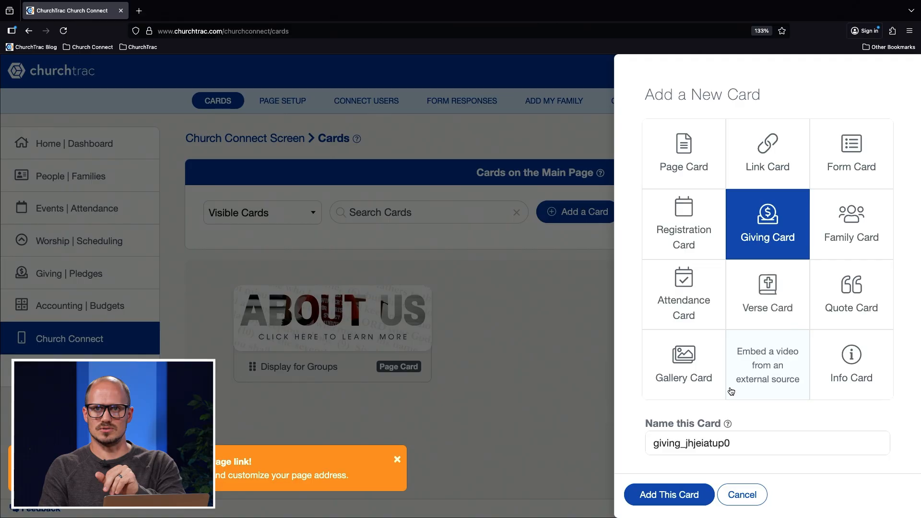
pyautogui.tripleClick(743, 442)
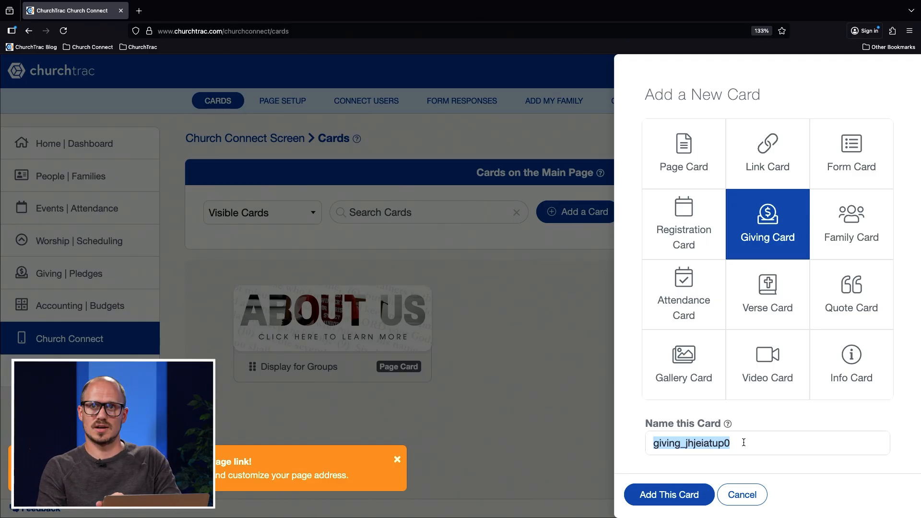
pyautogui.write('Giving')
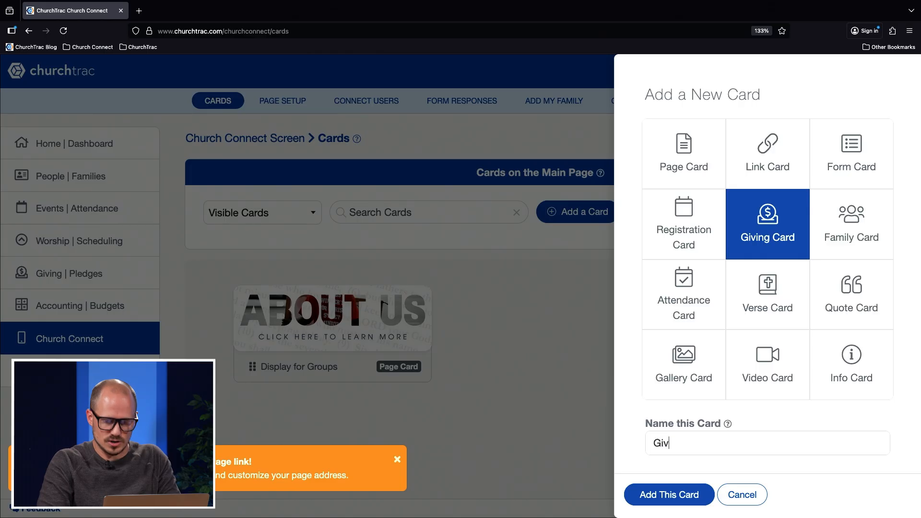
pyautogui.click(675, 496)
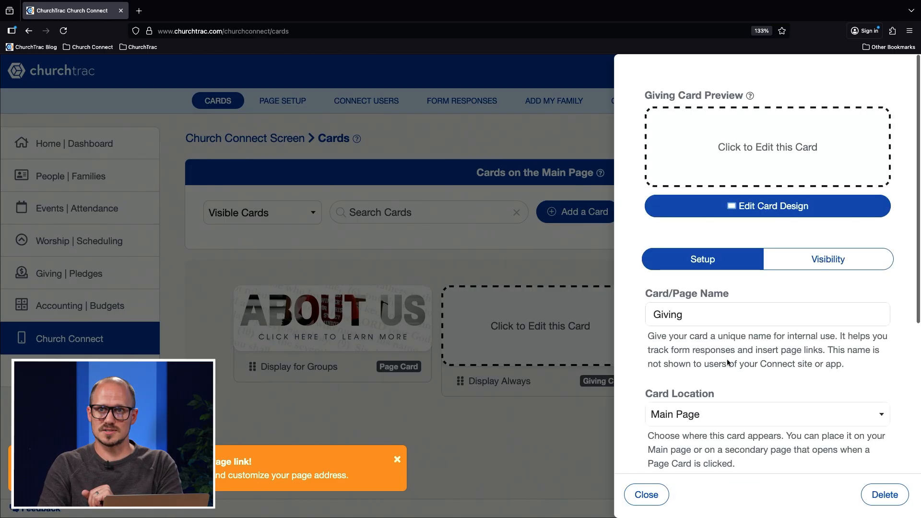
# Upload the "Support the mission" donate image as the Giving card's image and return to the card setup
pyautogui.click(725, 211)
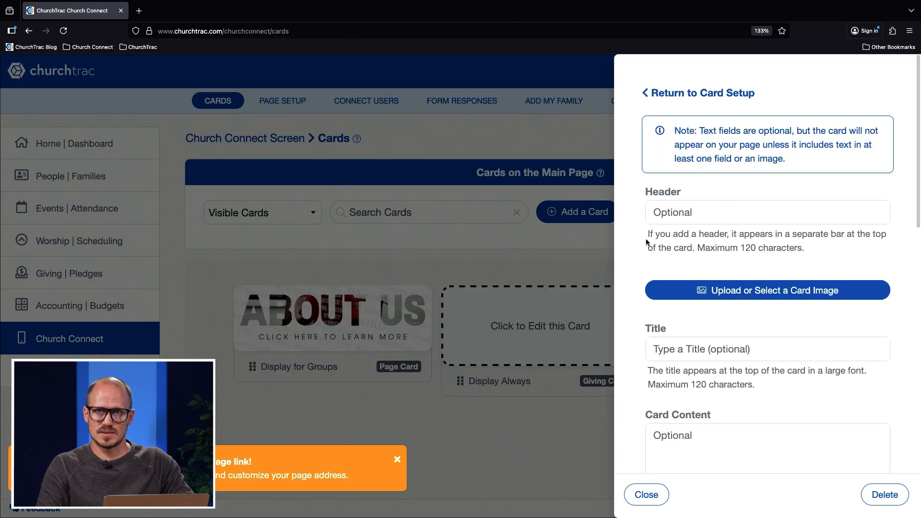
pyautogui.click(703, 286)
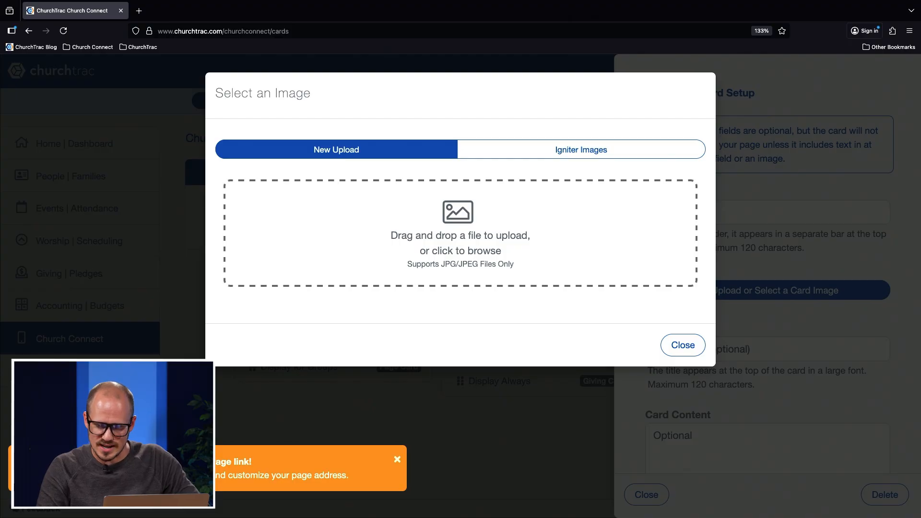
pyautogui.moveTo(294, 113); pyautogui.dragTo(391, 200)
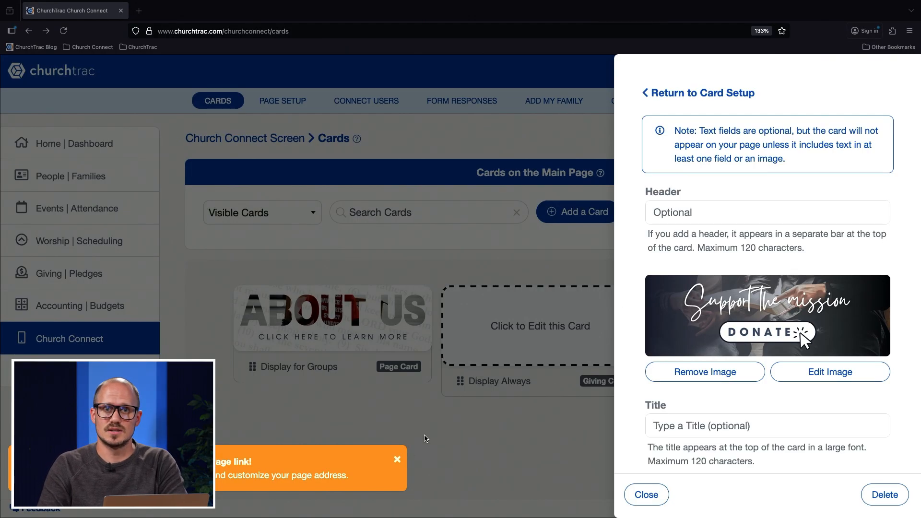
pyautogui.click(398, 461)
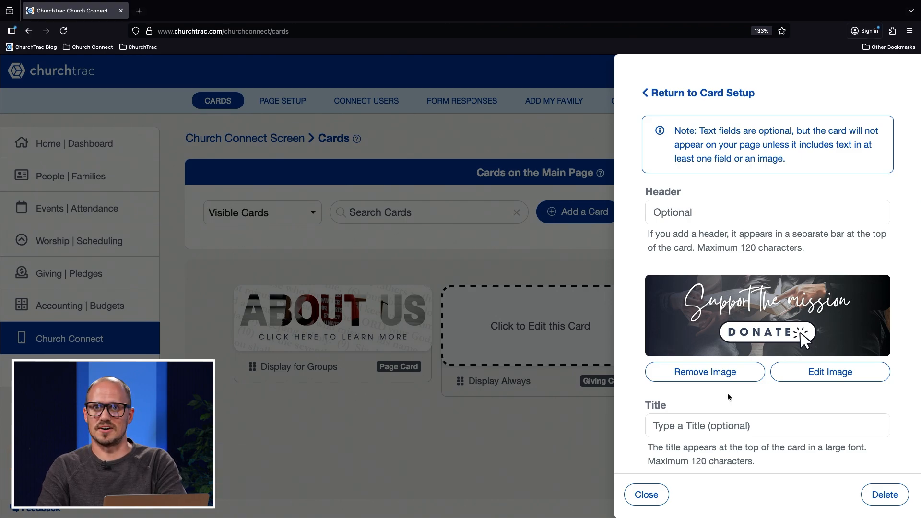
pyautogui.click(687, 95)
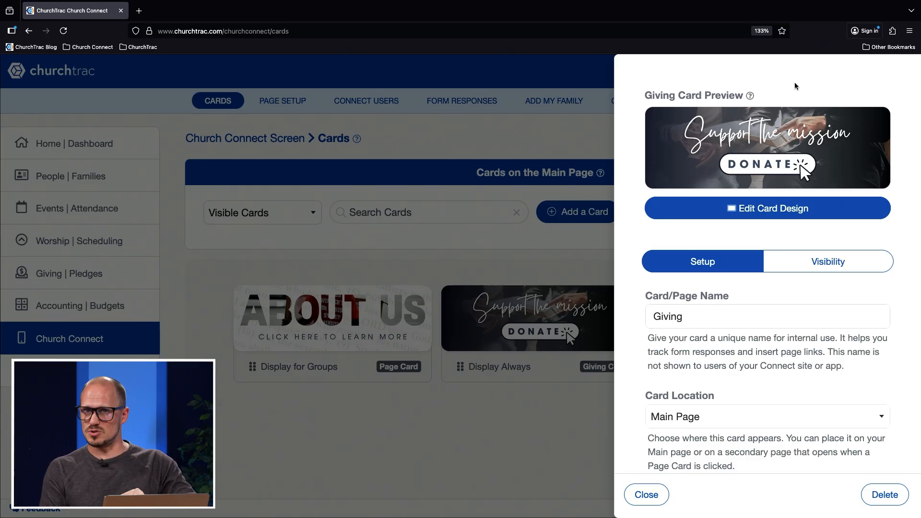
# Set the Giving card's visibility to App Only and close its settings
pyautogui.click(819, 262)
pyautogui.scroll(-2, 818, 262)
pyautogui.scroll(-2, 819, 262)
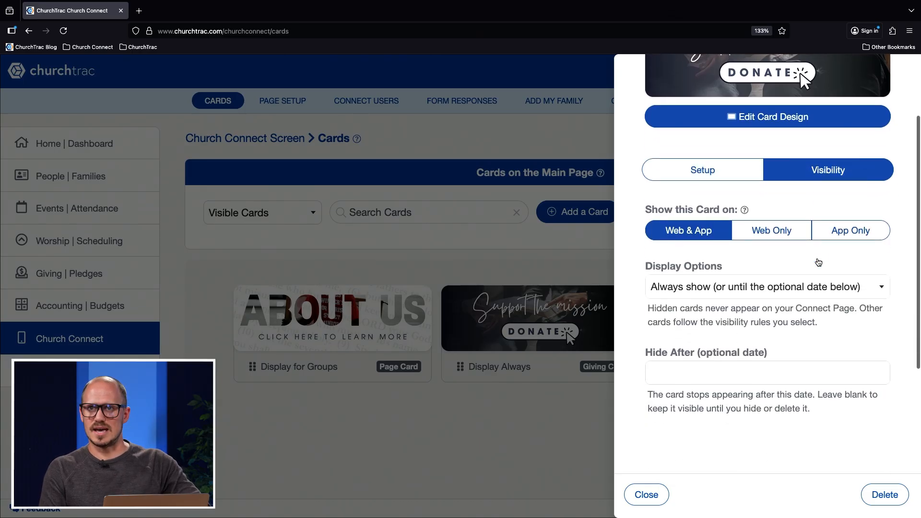
pyautogui.click(846, 230)
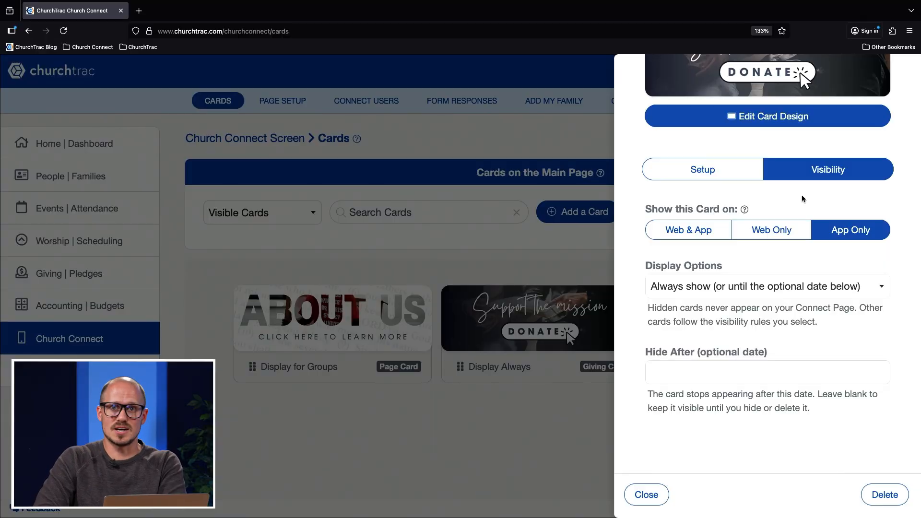
pyautogui.click(661, 488)
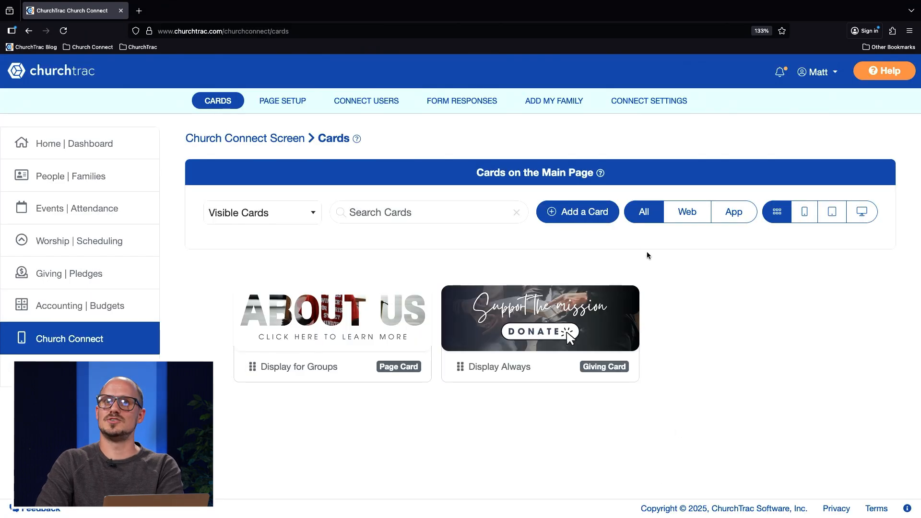
# Add a Form Card to the main page, placed after the other cards
pyautogui.click(578, 218)
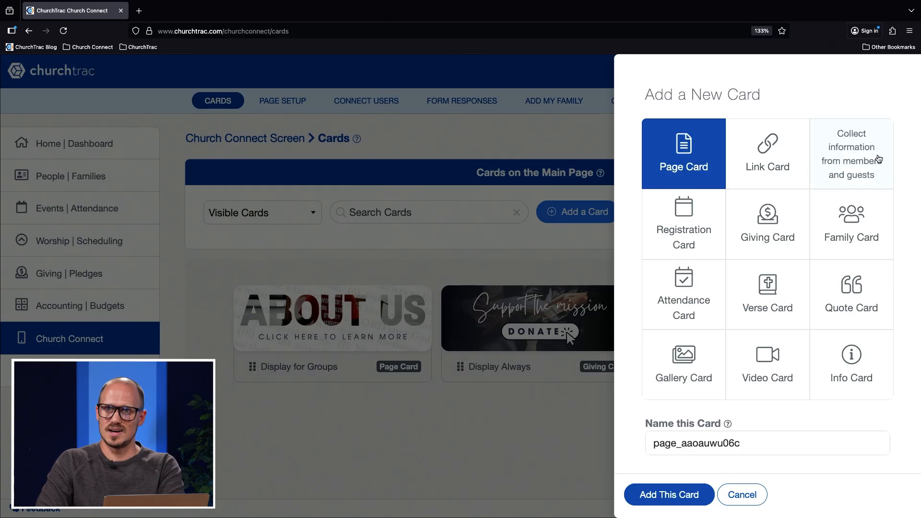
pyautogui.click(865, 164)
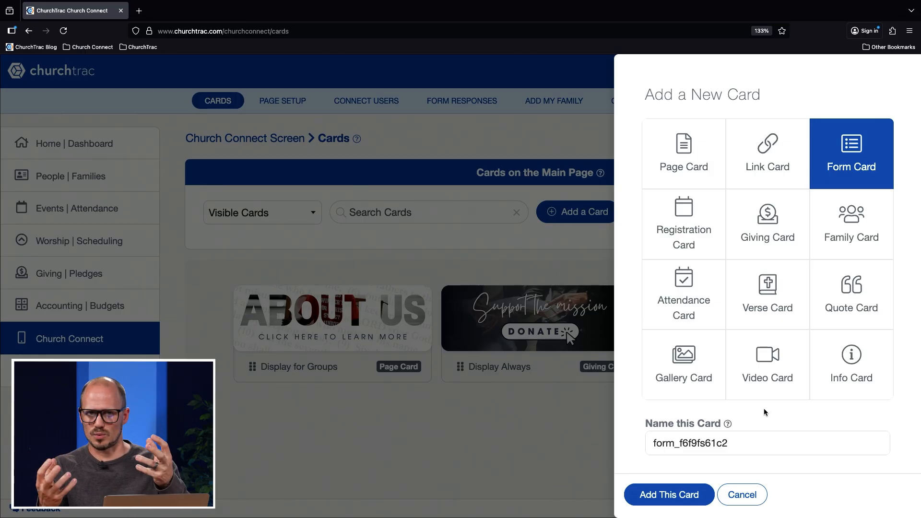
pyautogui.scroll(-3, 764, 408)
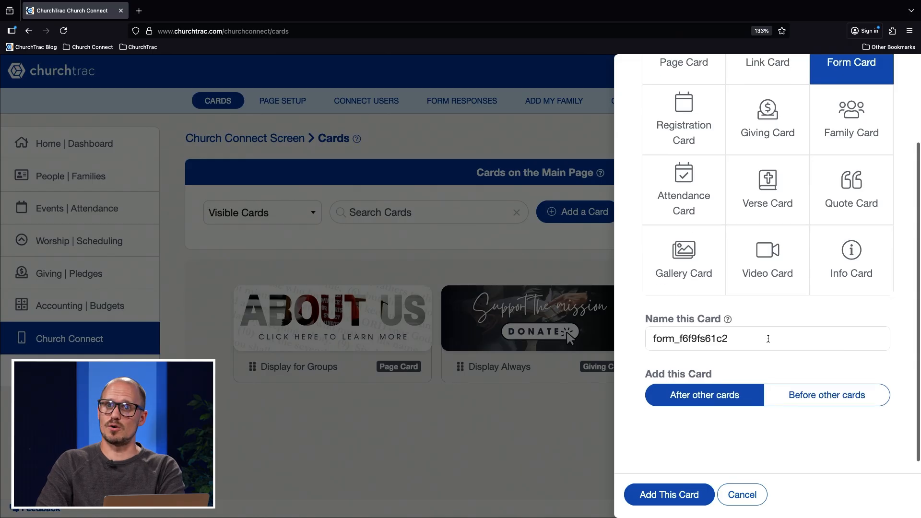
pyautogui.doubleClick(769, 336)
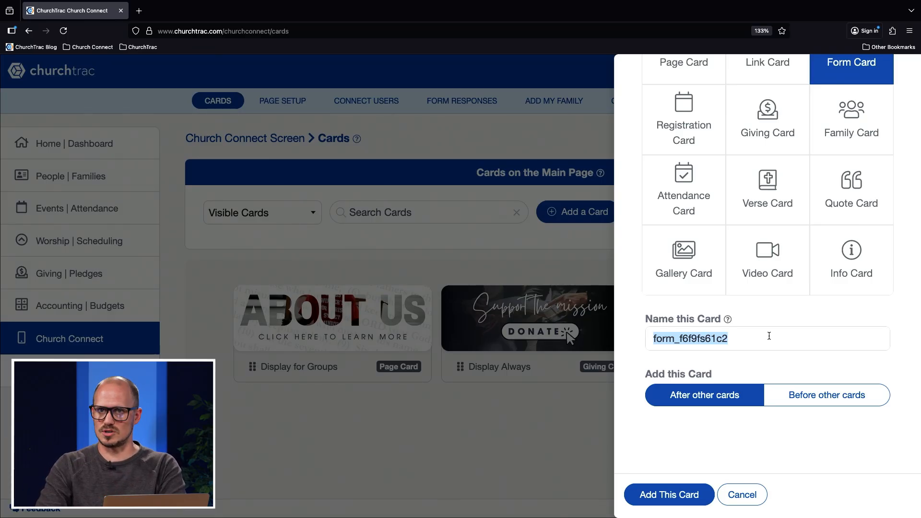
pyautogui.click(681, 492)
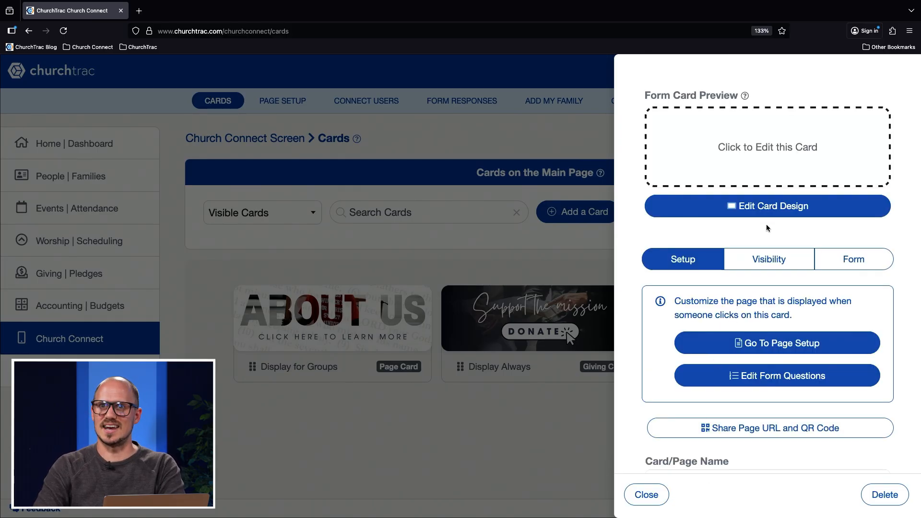
# Upload the "Prayer requests" image as the form card's image and return to the card setup
pyautogui.click(765, 206)
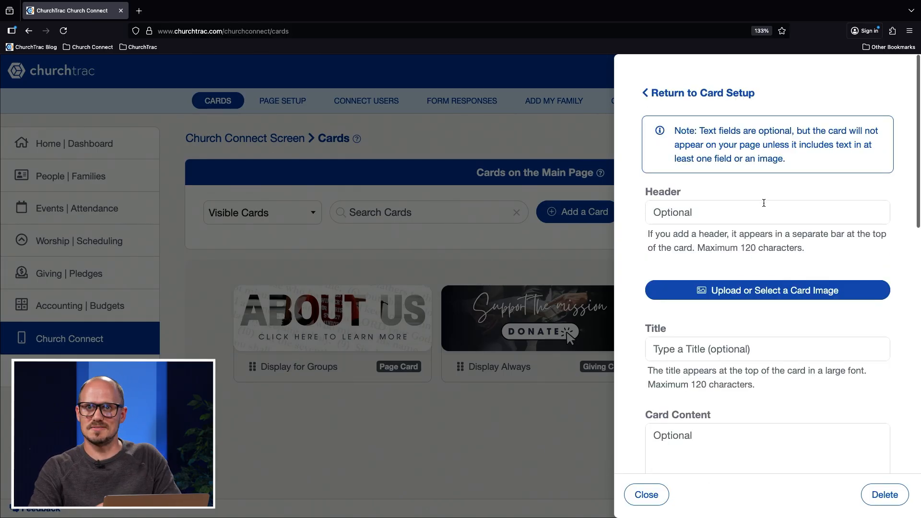
pyautogui.click(735, 288)
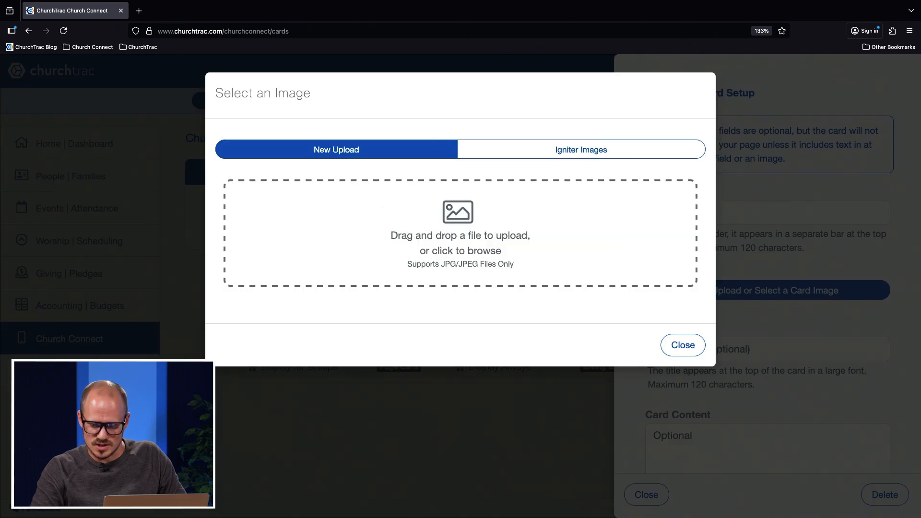
pyautogui.moveTo(0, 216); pyautogui.dragTo(448, 231)
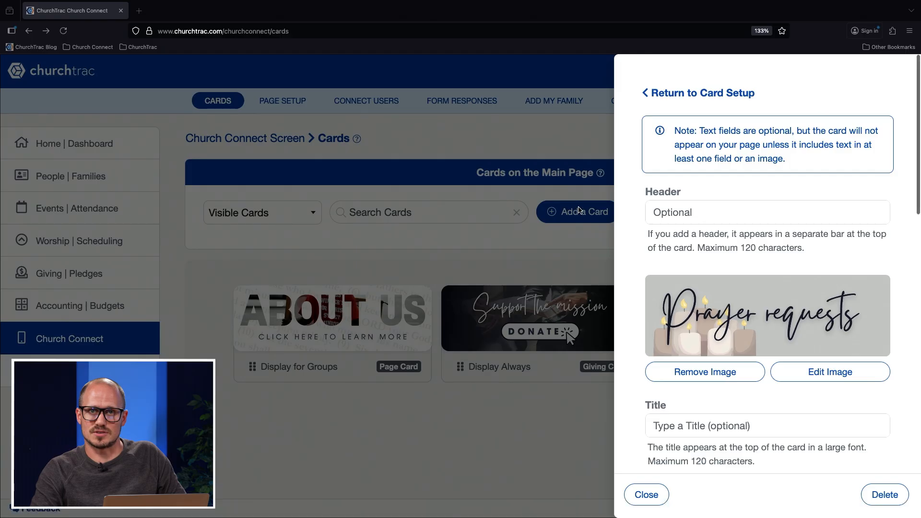
pyautogui.click(710, 93)
pyautogui.click(710, 93)
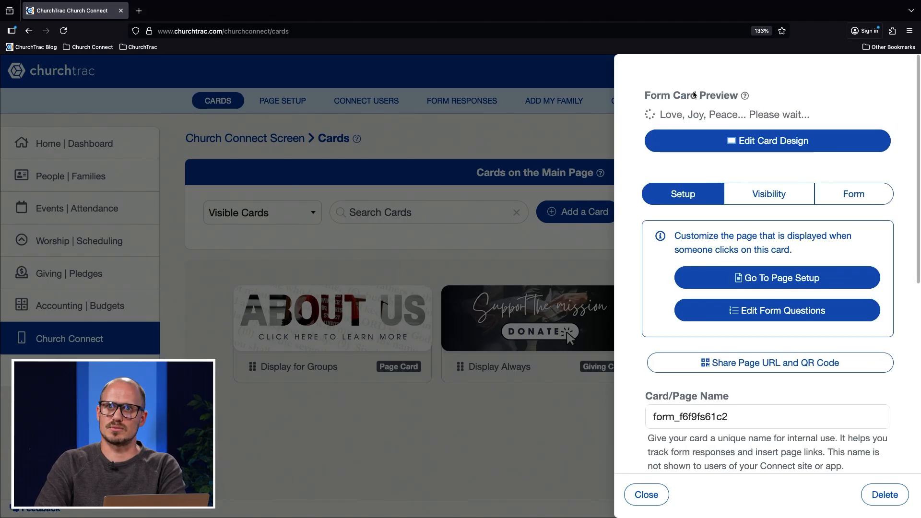
# Examine the form card's visibility options and its form settings for user notification, available spots and embed domain
pyautogui.scroll(-2, 789, 97)
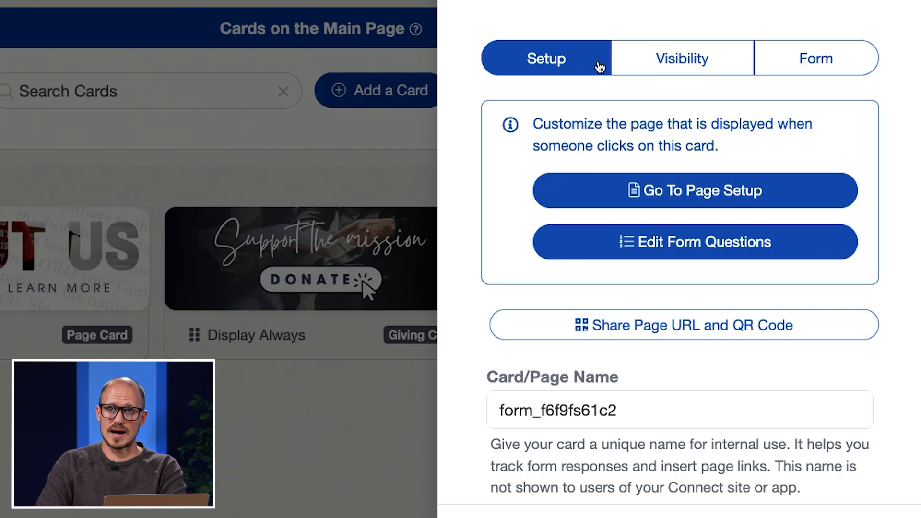
pyautogui.click(642, 63)
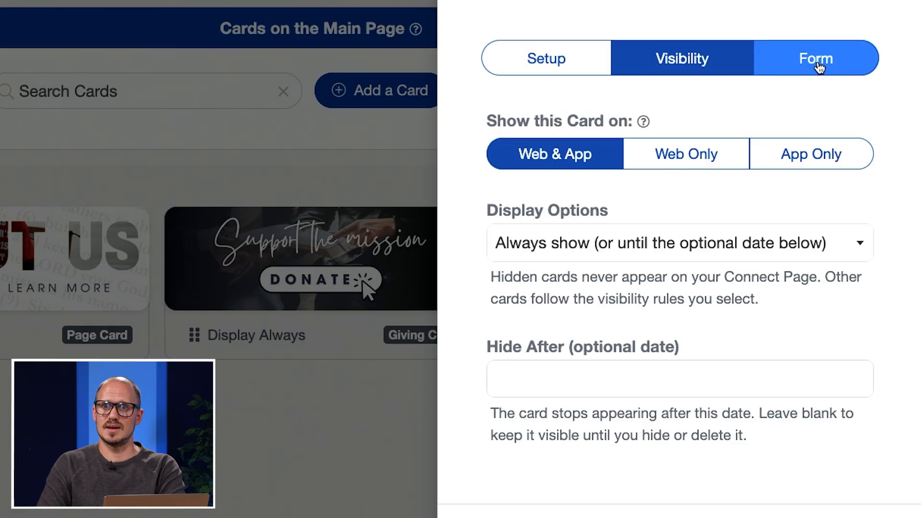
pyautogui.click(818, 67)
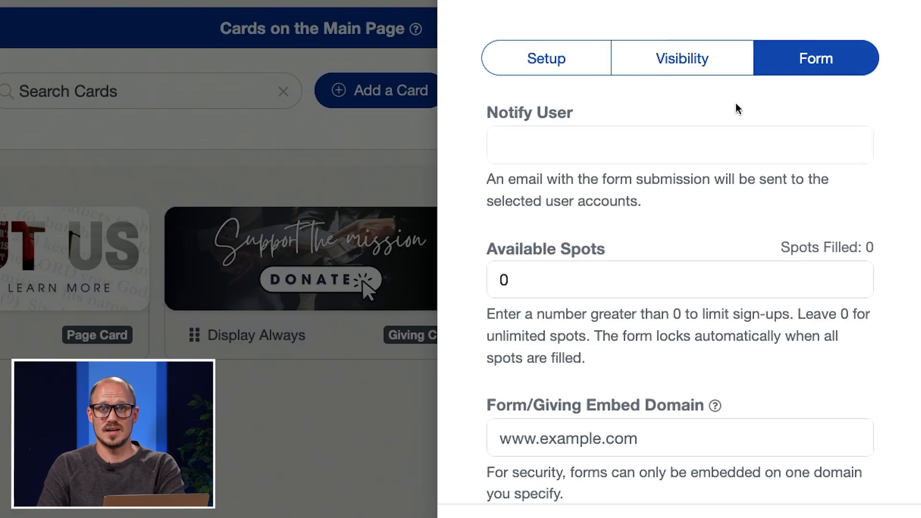
pyautogui.click(666, 146)
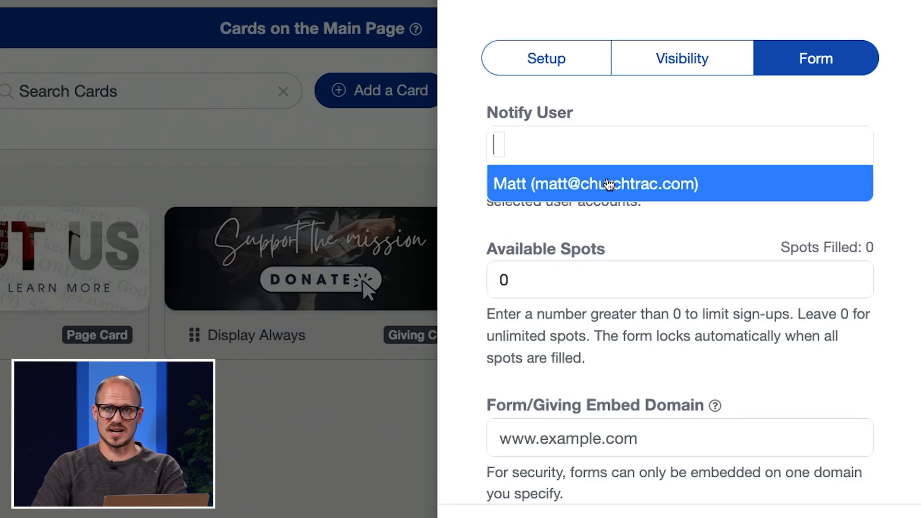
pyautogui.click(588, 271)
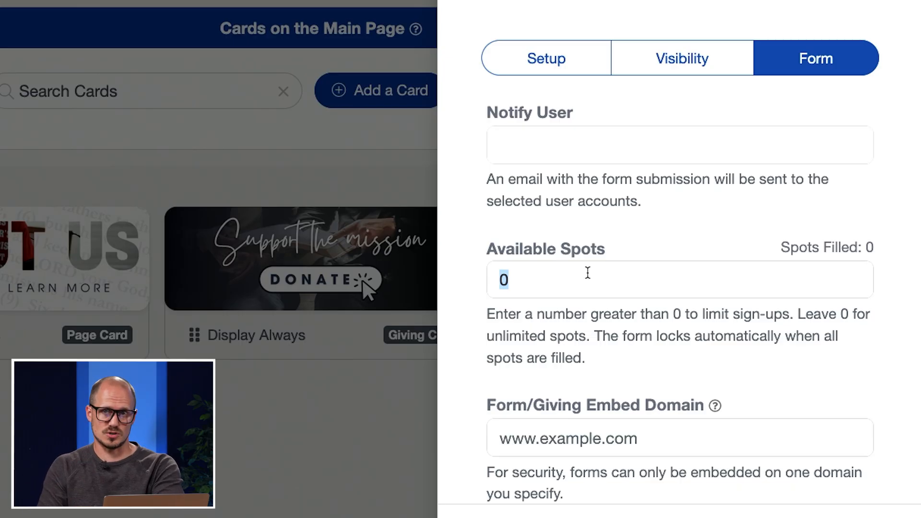
pyautogui.scroll(-3, 651, 178)
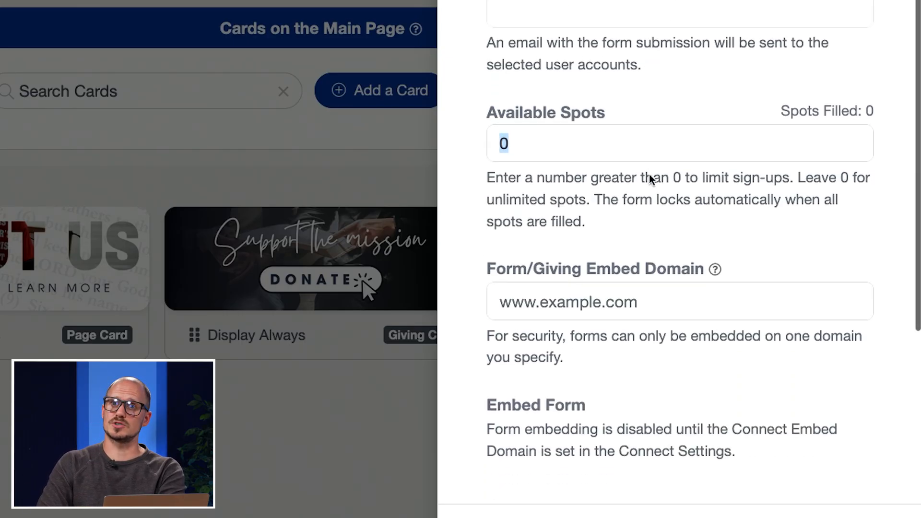
pyautogui.click(609, 300)
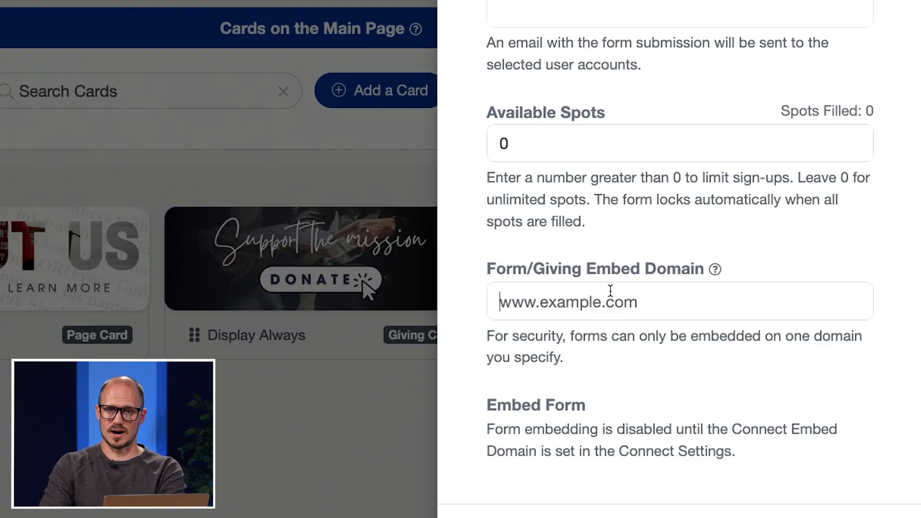
pyautogui.scroll(5, 610, 290)
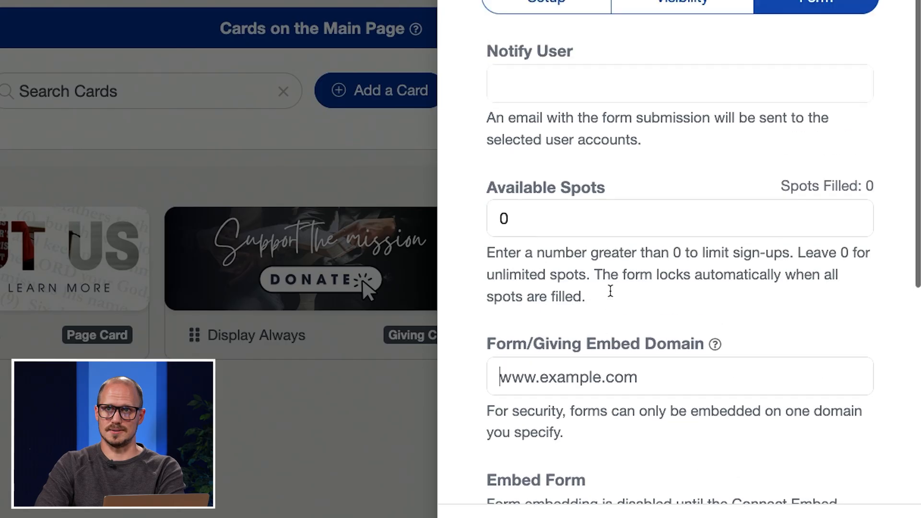
pyautogui.click(597, 135)
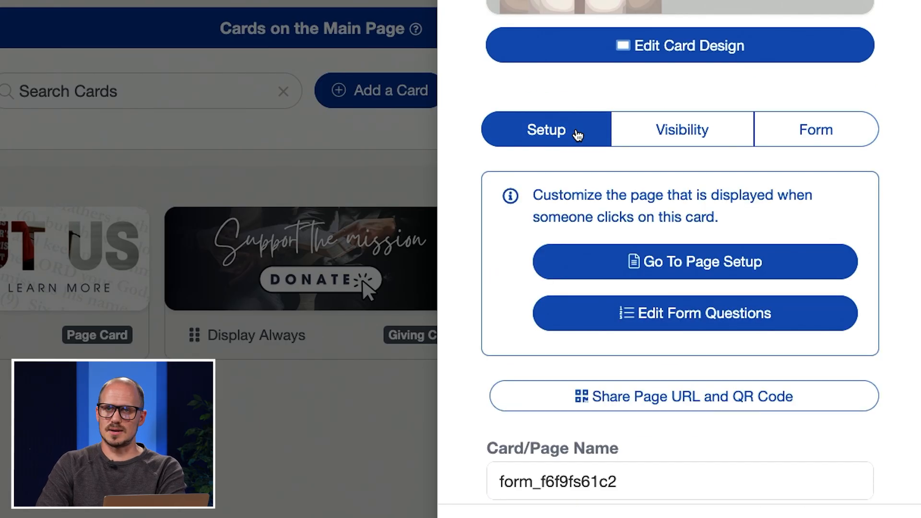
pyautogui.click(655, 133)
pyautogui.scroll(-3, 654, 129)
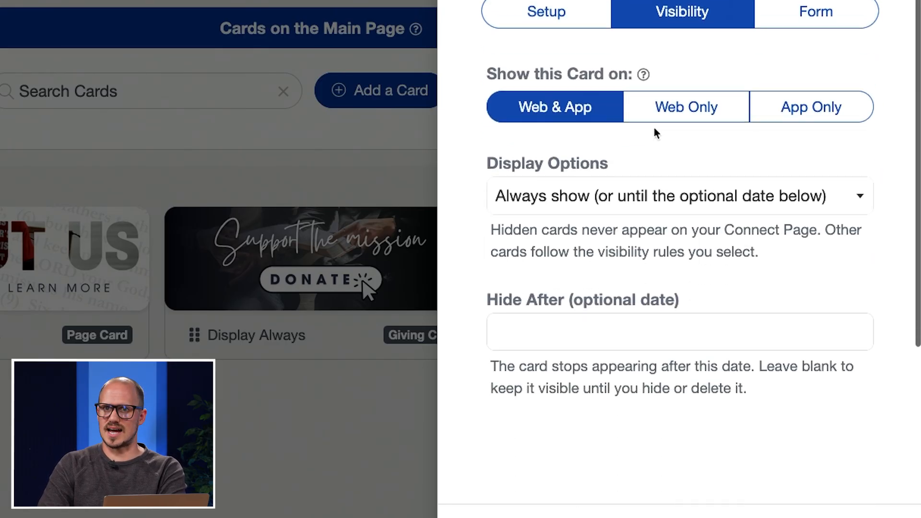
# Open the form card's questions for editing and enable the Name and Email fields on the form
pyautogui.click(556, 17)
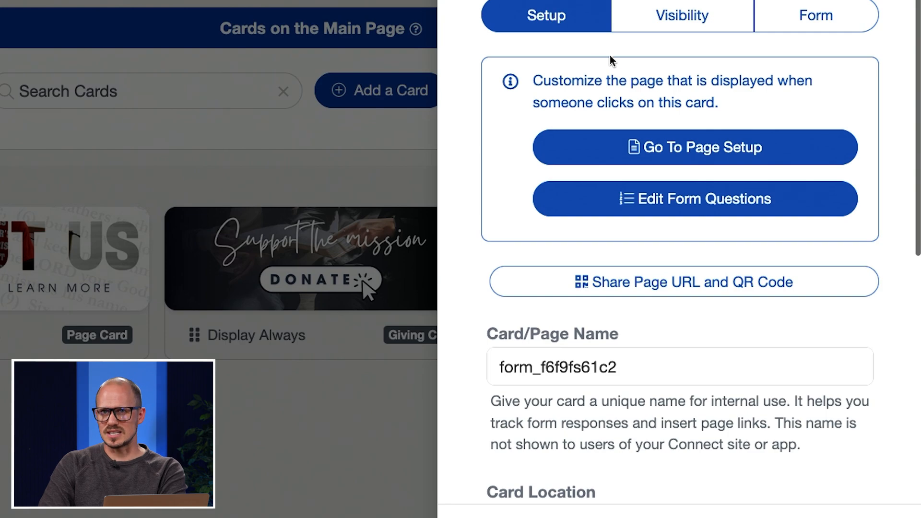
pyautogui.scroll(-1, 612, 60)
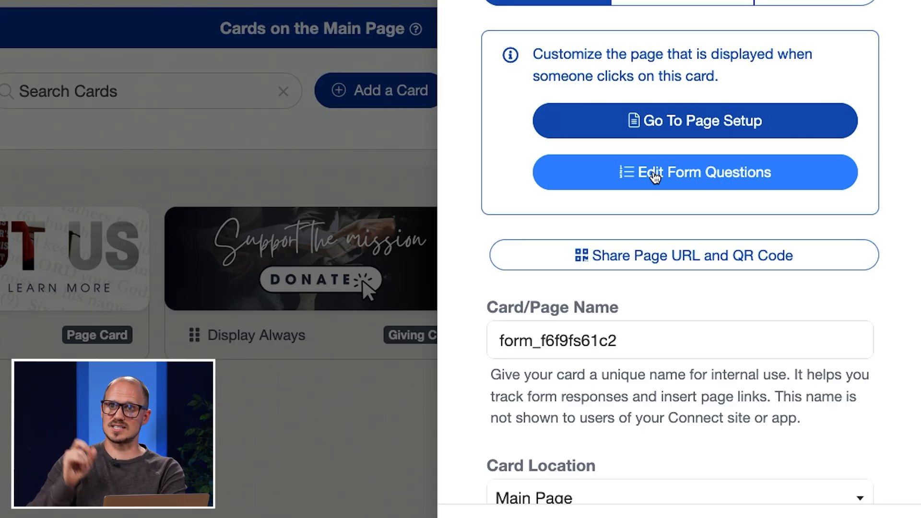
pyautogui.click(655, 177)
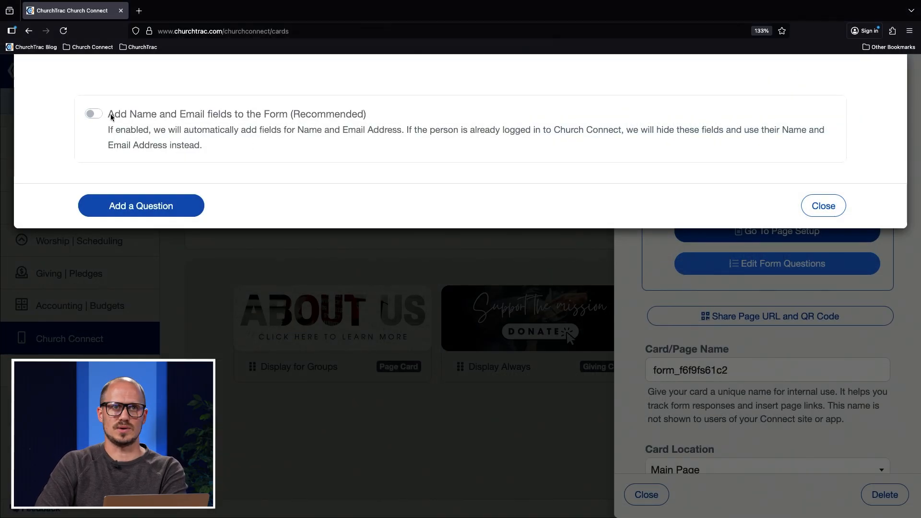
pyautogui.click(93, 114)
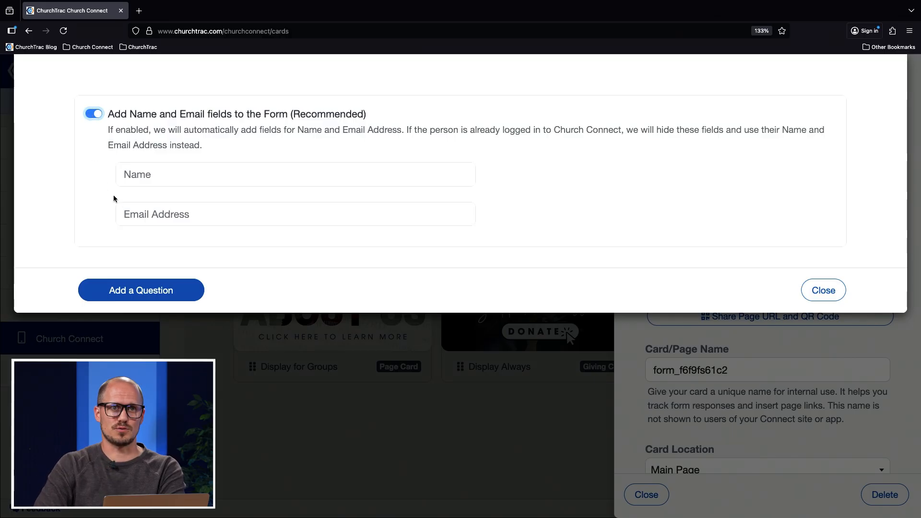
# Add a Short Text question named "Phone number" to the form
pyautogui.click(134, 288)
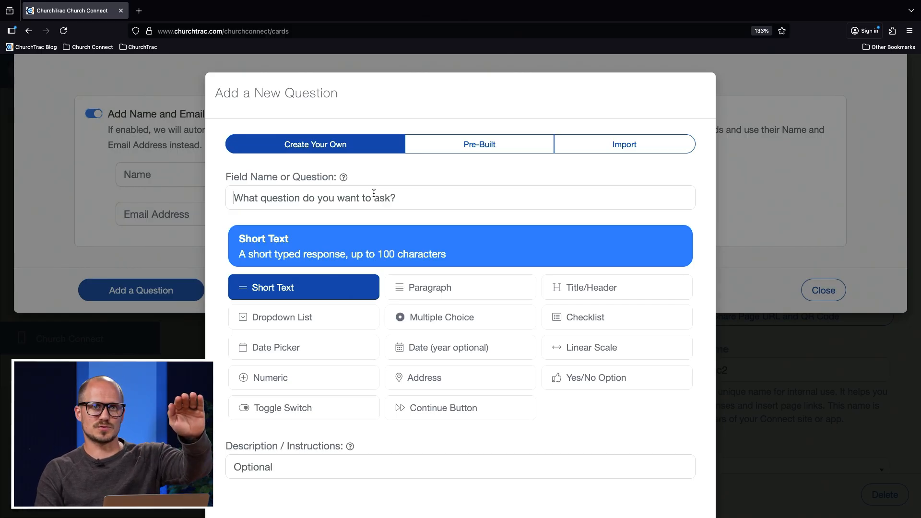
pyautogui.write('Phone number')
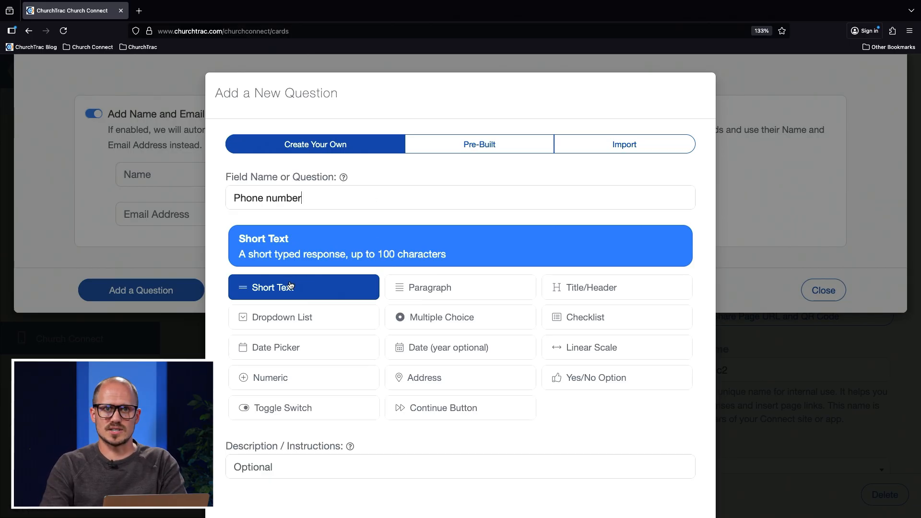
pyautogui.scroll(-2, 501, 479)
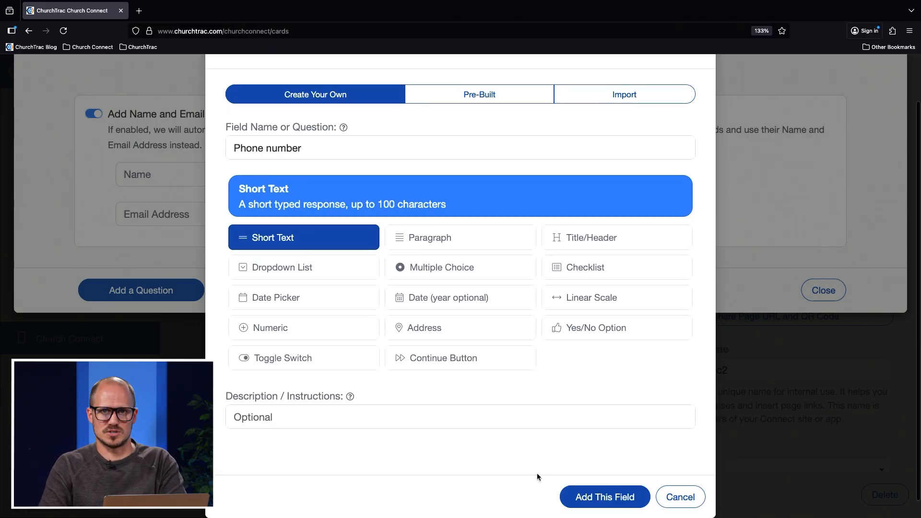
pyautogui.click(586, 494)
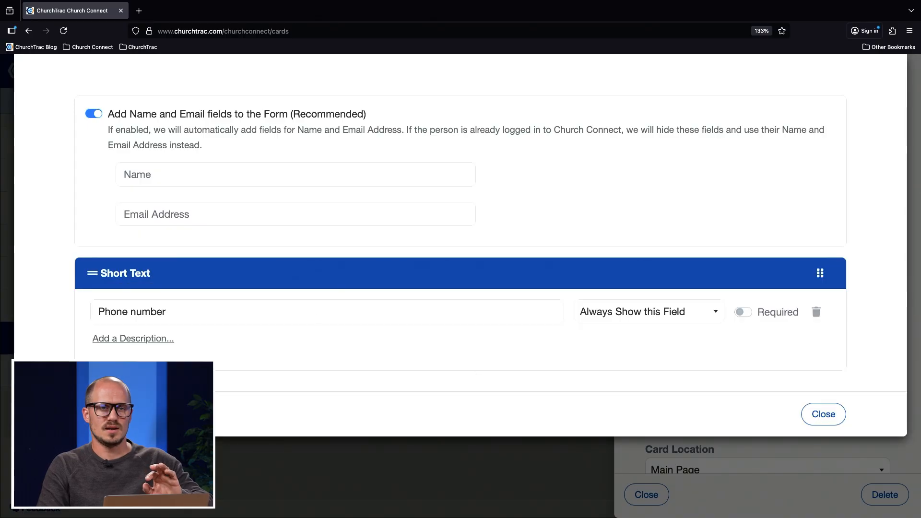
# Add a Paragraph question asking "What can we pray for?" to the form
pyautogui.click(126, 414)
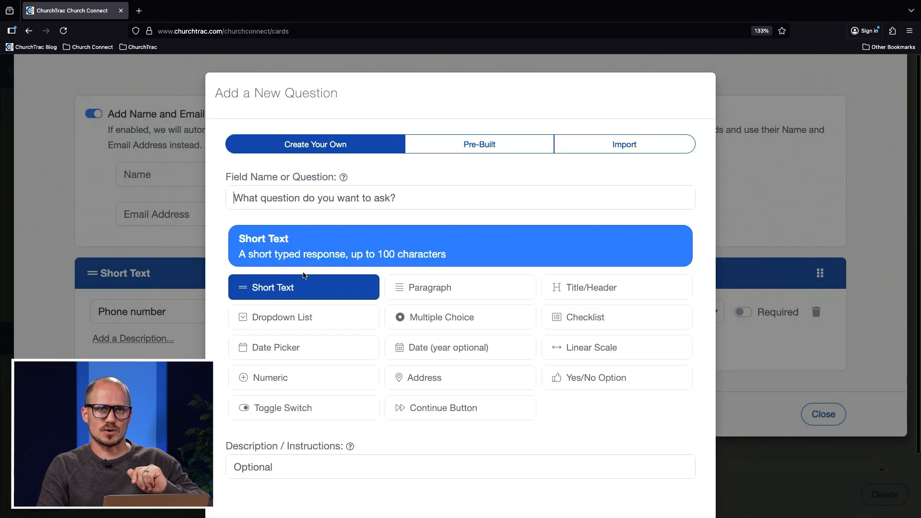
pyautogui.click(319, 201)
pyautogui.write('What can ')
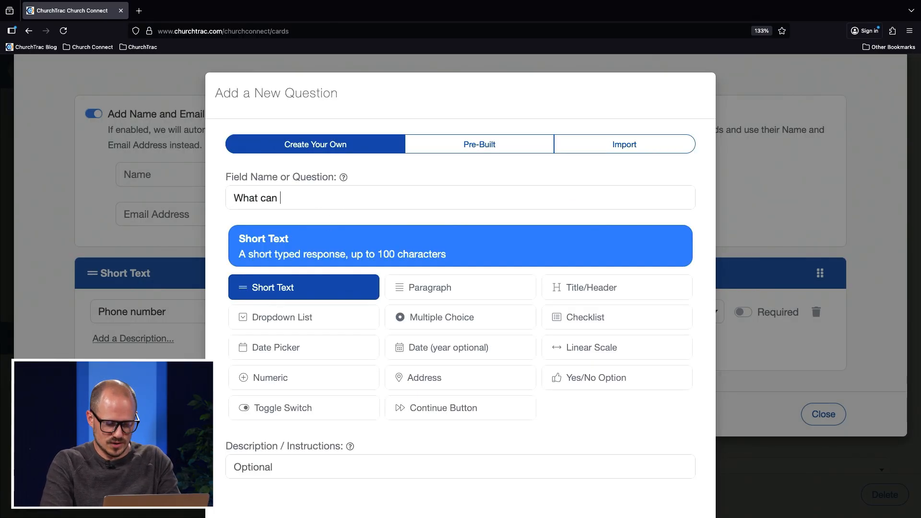
pyautogui.write('we pray for?')
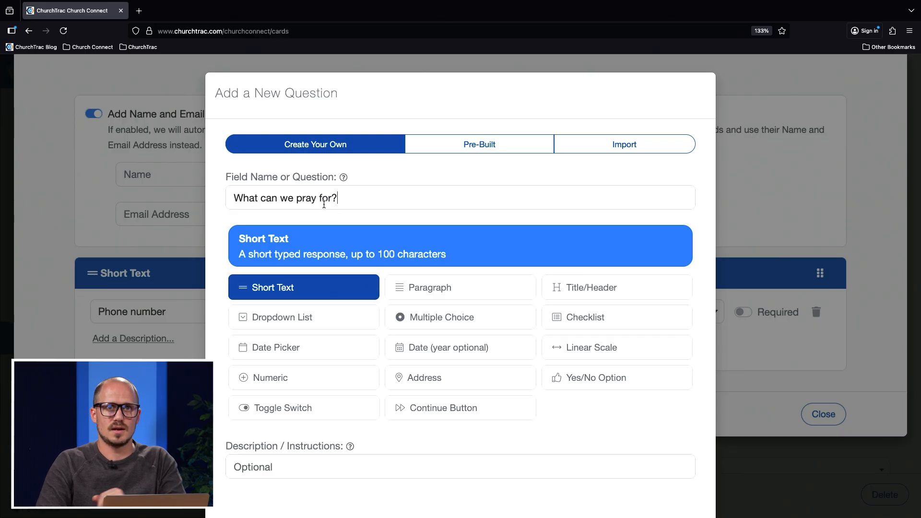
pyautogui.click(431, 286)
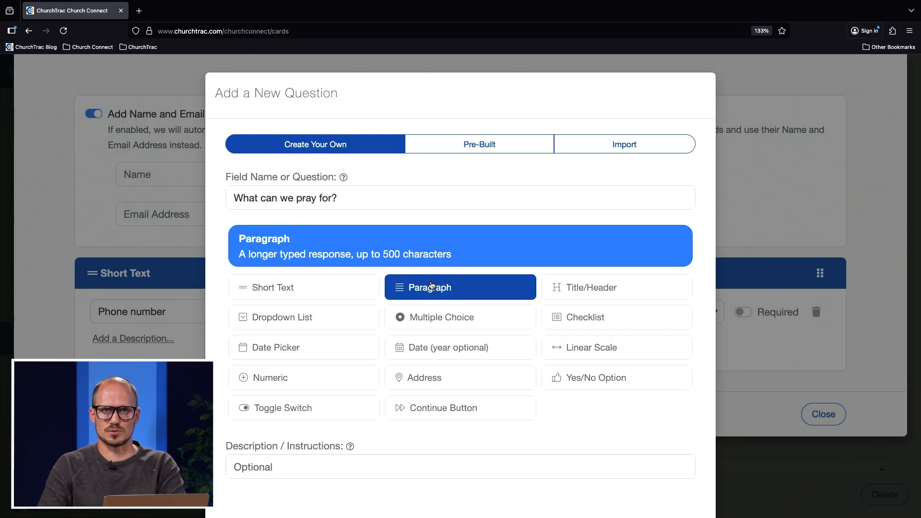
pyautogui.scroll(-3, 458, 399)
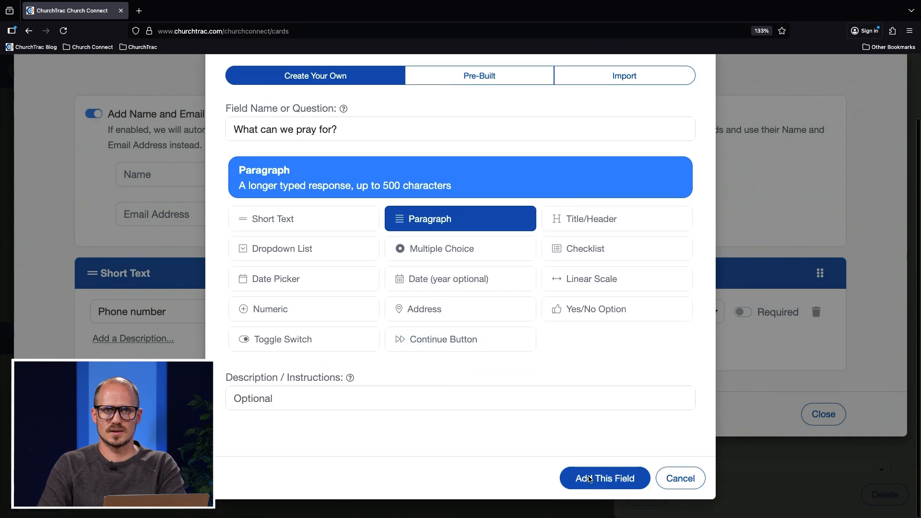
pyautogui.click(593, 475)
# Add a Dropdown List question asking "Do we have your permission to share your request with the prayer team?"
pyautogui.scroll(-2, 284, 302)
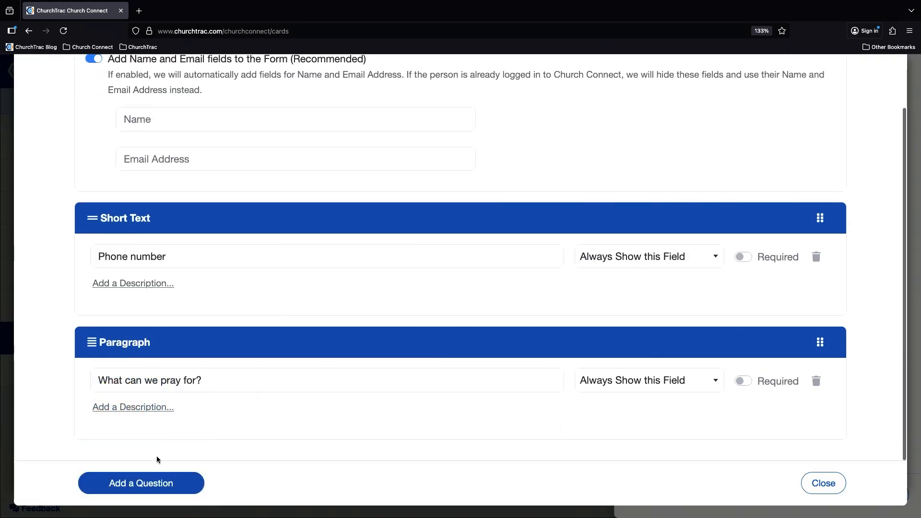
pyautogui.click(151, 480)
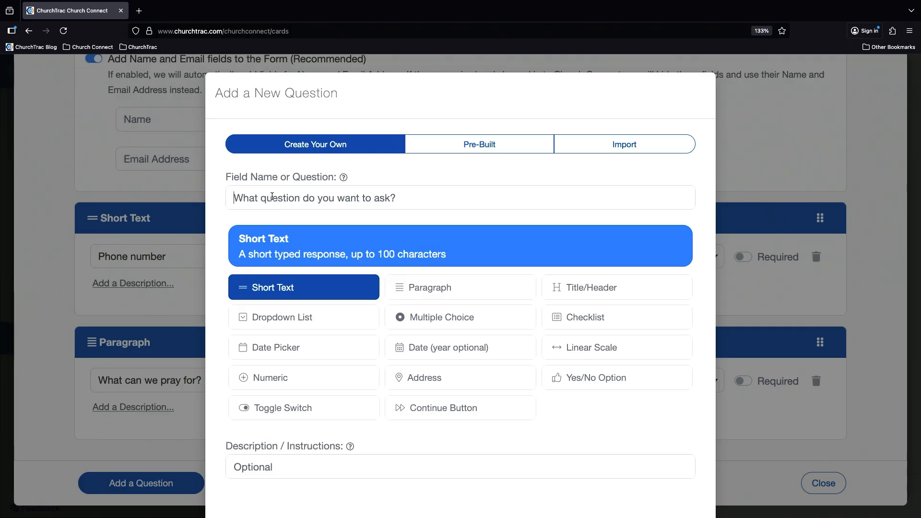
pyautogui.write('Do we have your p')
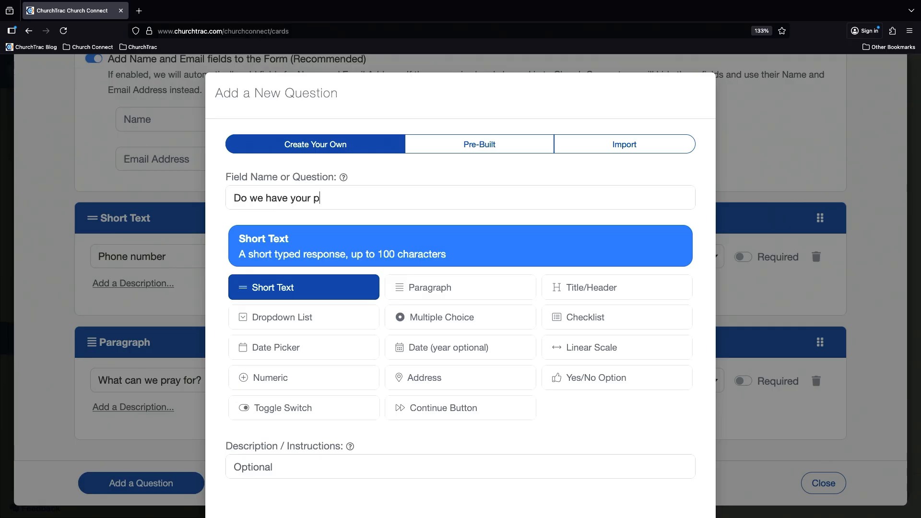
pyautogui.write('ermission to share yo')
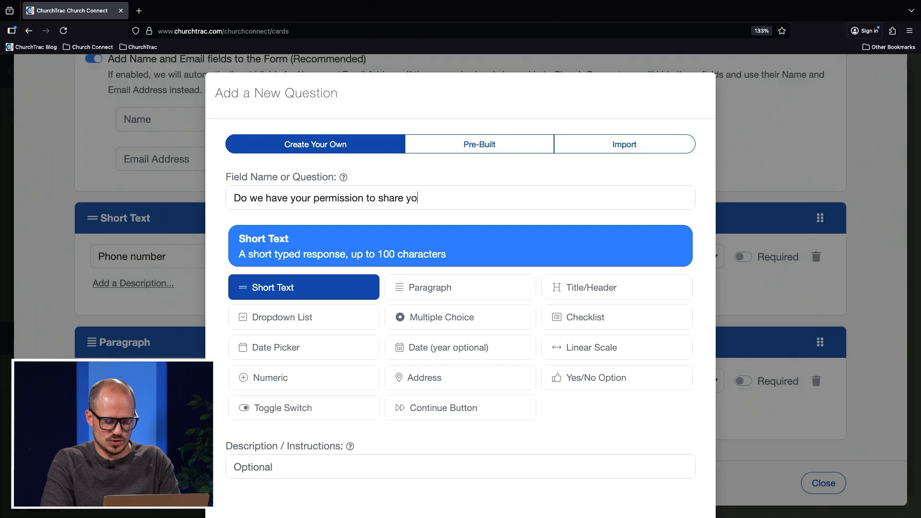
pyautogui.write('ur request with the ')
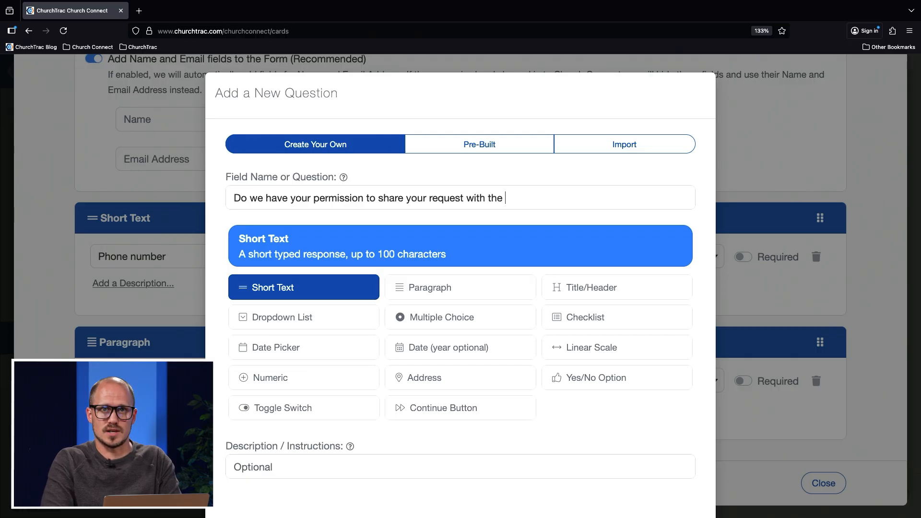
pyautogui.write('prayer team?')
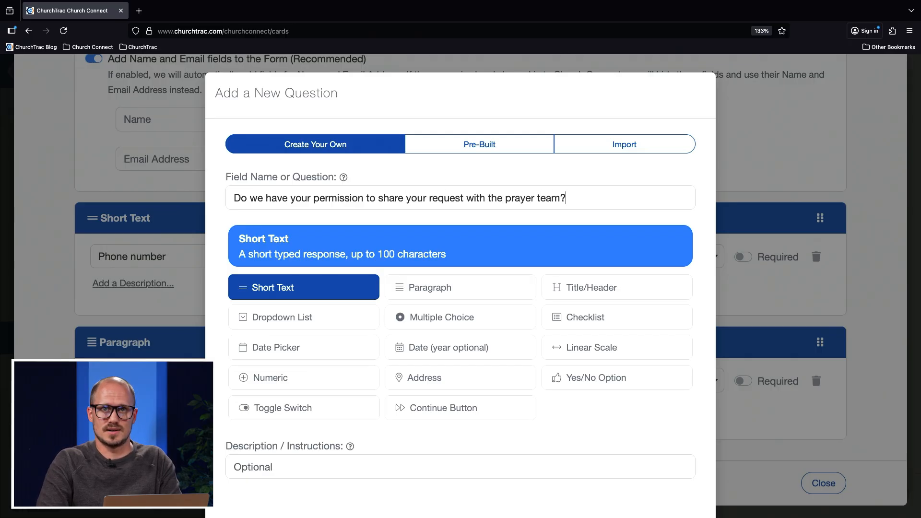
pyautogui.click(254, 318)
pyautogui.scroll(-3, 252, 318)
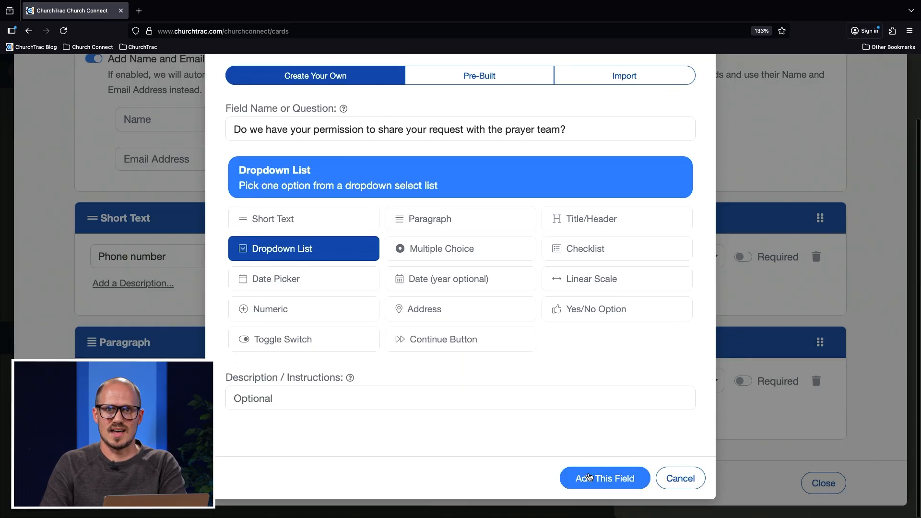
pyautogui.click(603, 475)
# Give the permission dropdown the list options "Yes" and "No", and close the form question editor
pyautogui.scroll(-3, 275, 290)
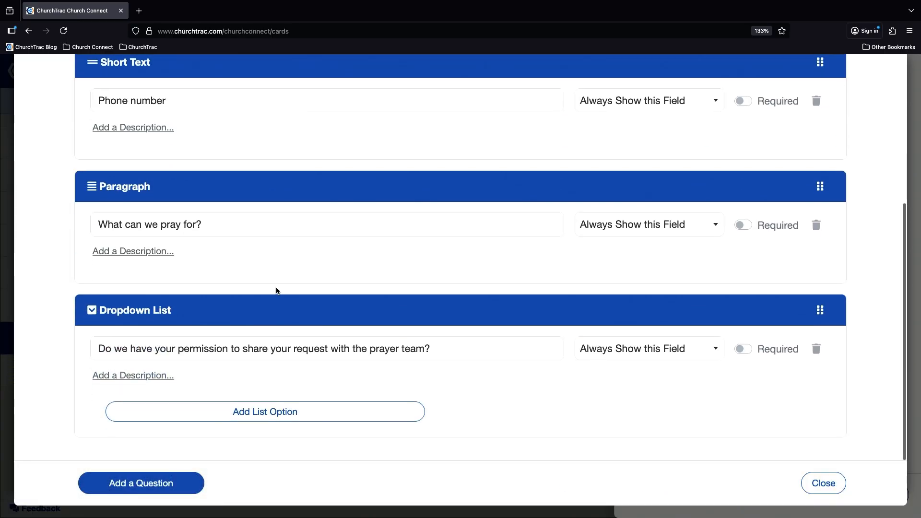
pyautogui.click(213, 421)
pyautogui.write('Y')
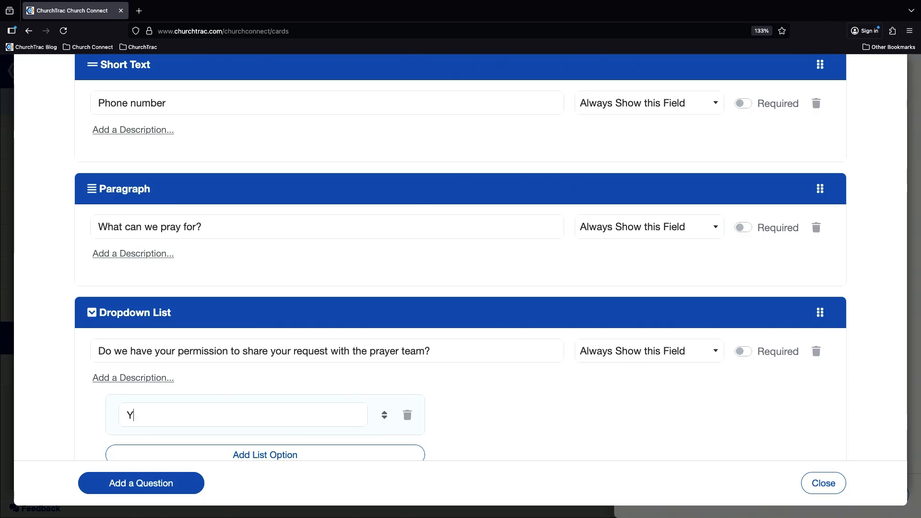
pyautogui.write('es')
pyautogui.scroll(-1, 216, 438)
pyautogui.click(220, 420)
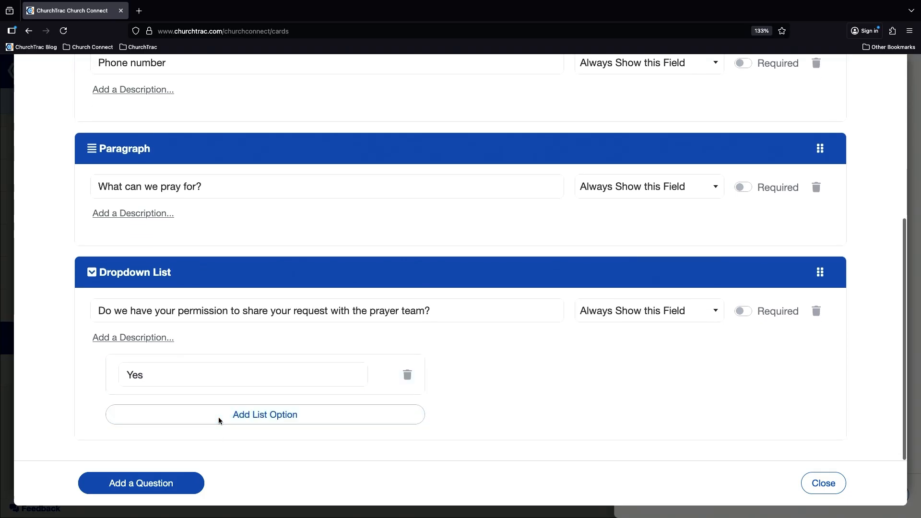
pyautogui.write('No')
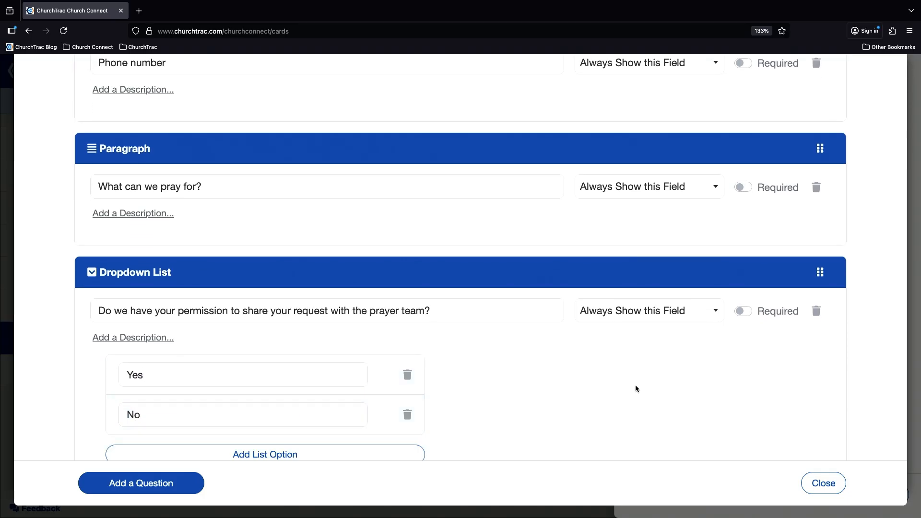
pyautogui.scroll(-1, 677, 382)
pyautogui.click(823, 484)
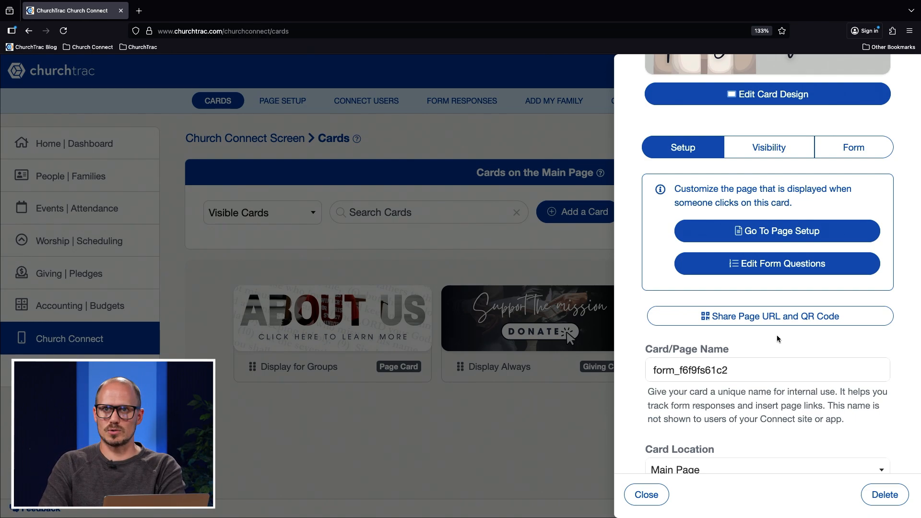
# Open the form card's page setup, check the form's layout, and add a Hero/Header section above the form
pyautogui.scroll(1, 778, 338)
pyautogui.click(751, 268)
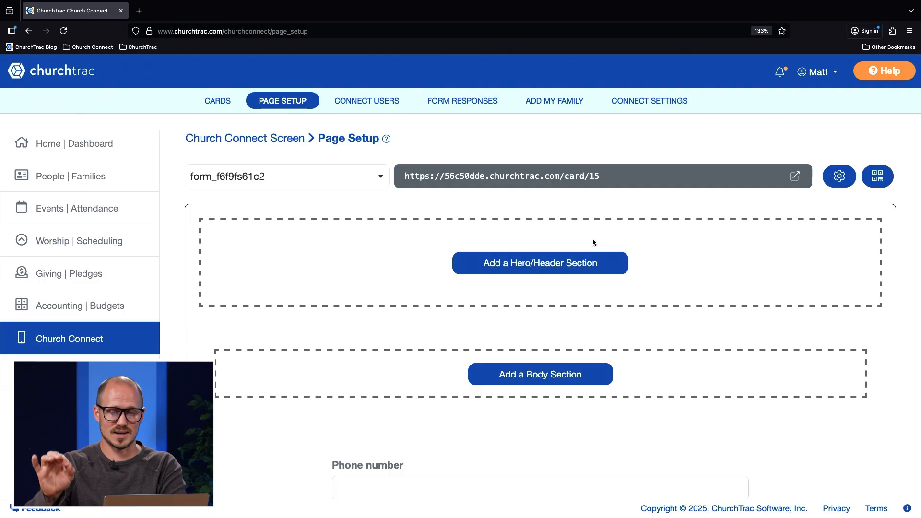
pyautogui.scroll(-5, 593, 243)
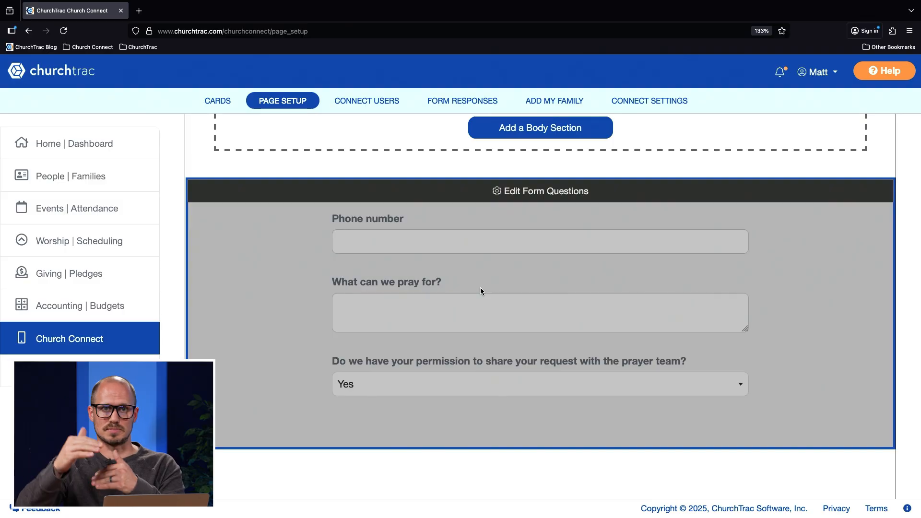
pyautogui.scroll(3, 479, 290)
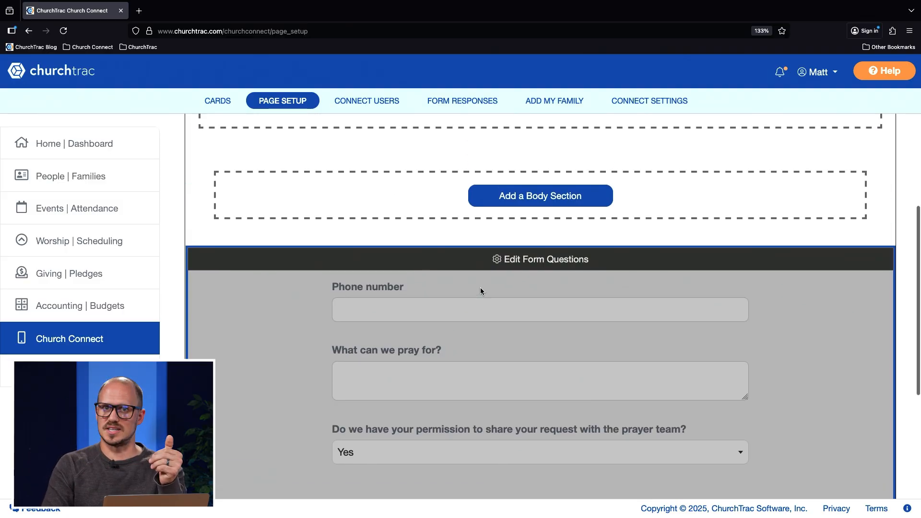
pyautogui.scroll(2, 508, 206)
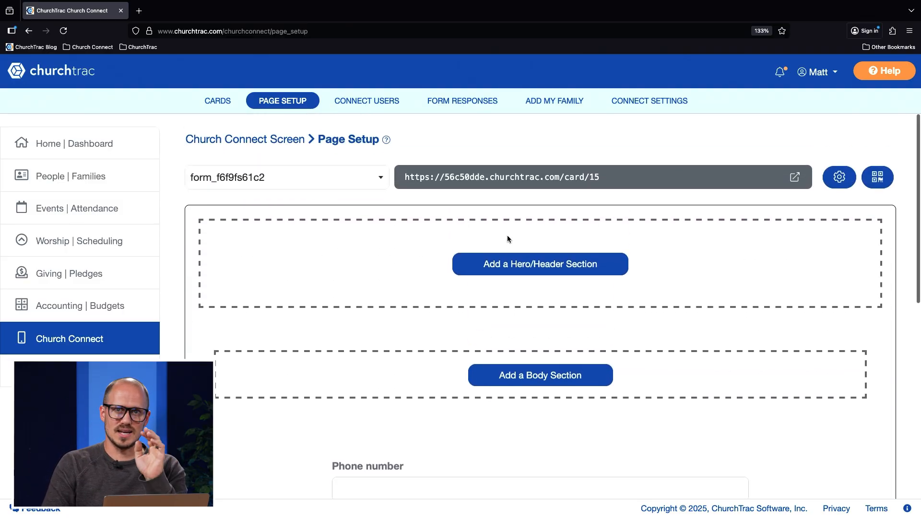
pyautogui.click(504, 266)
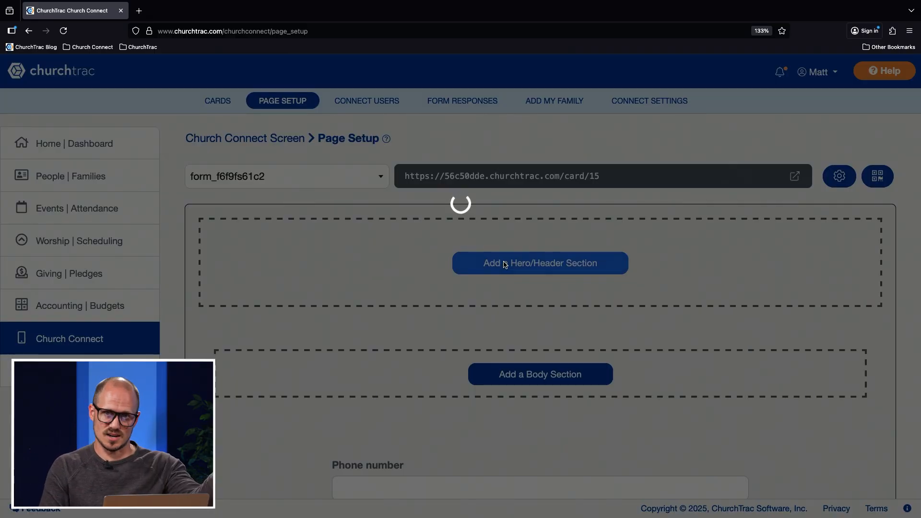
pyautogui.scroll(-1, 505, 268)
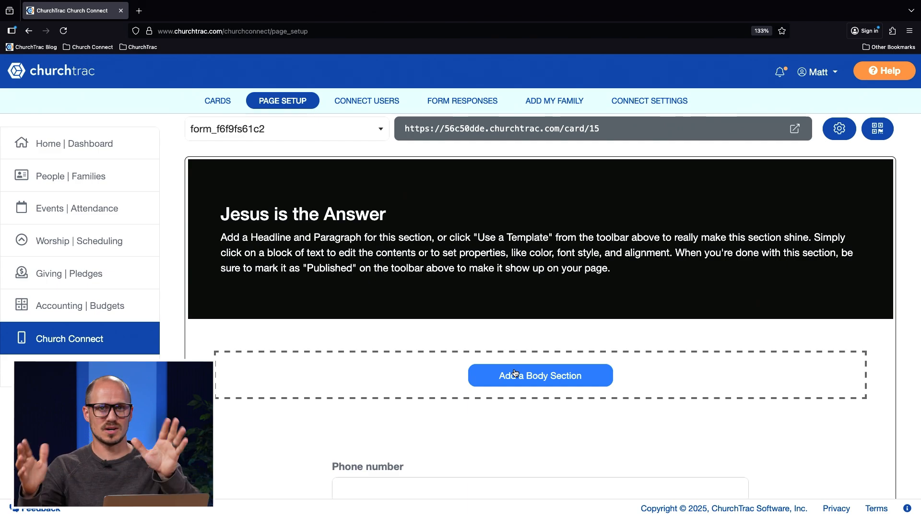
pyautogui.scroll(-1, 515, 373)
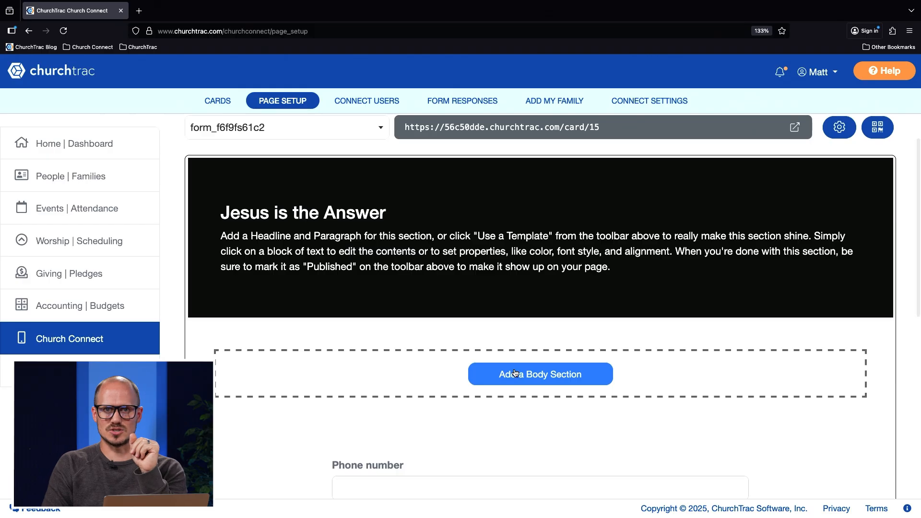
# Review the form page's layout and its Hero/Header section, and highlight the page's web address
pyautogui.scroll(-8, 514, 373)
pyautogui.scroll(10, 515, 372)
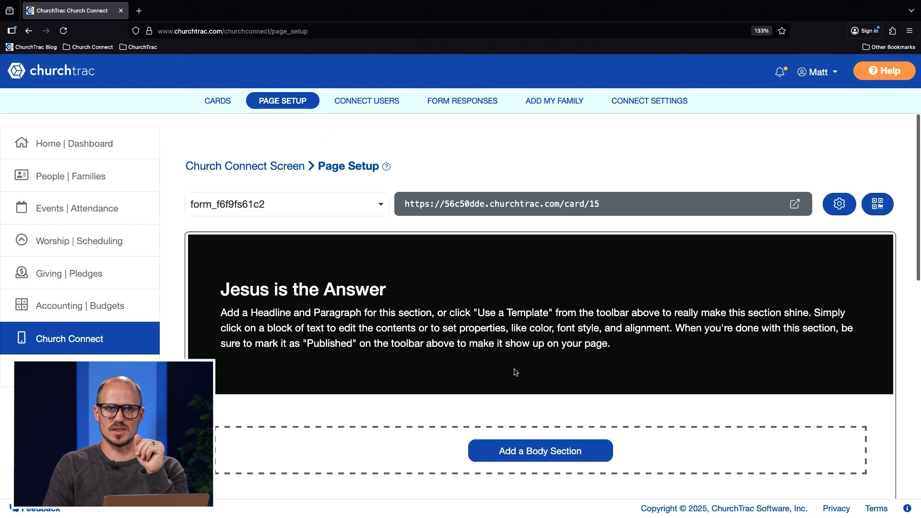
pyautogui.moveTo(473, 315)
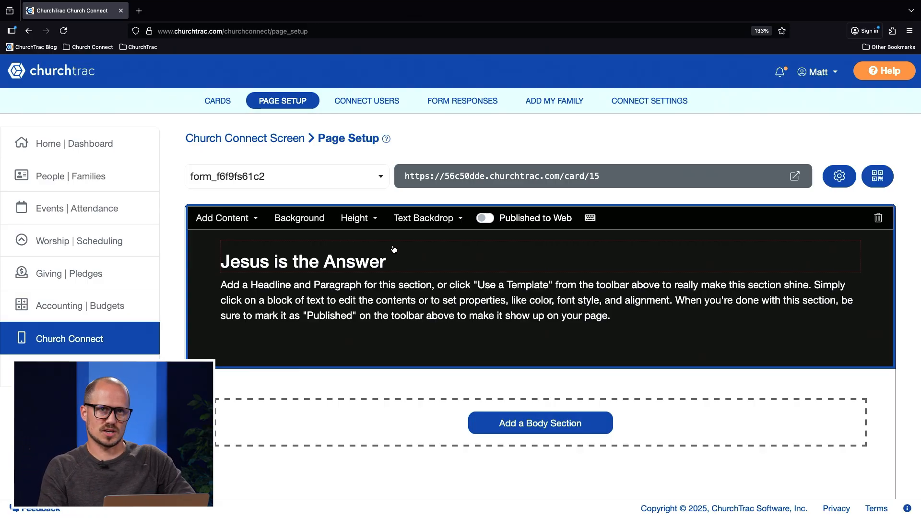
pyautogui.tripleClick(437, 177)
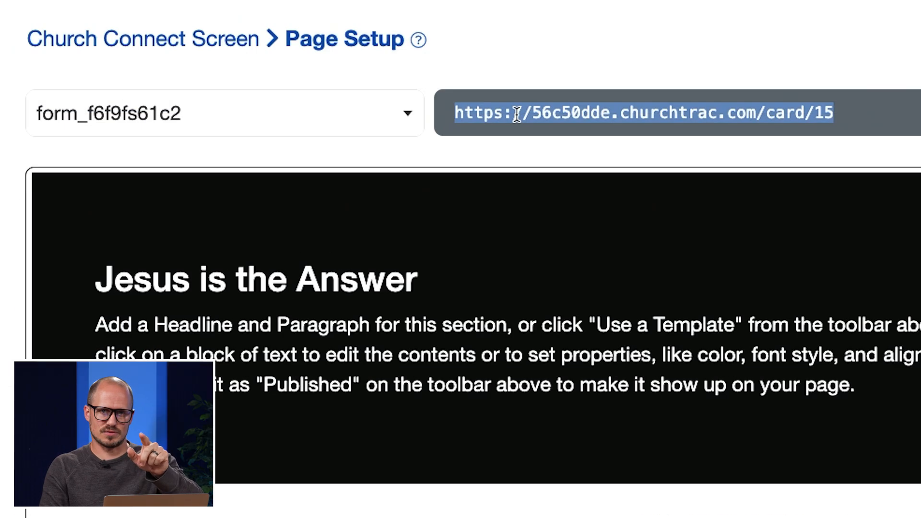
# View the Main Page and the About Us page in the page setup to check each page's own link
pyautogui.click(334, 116)
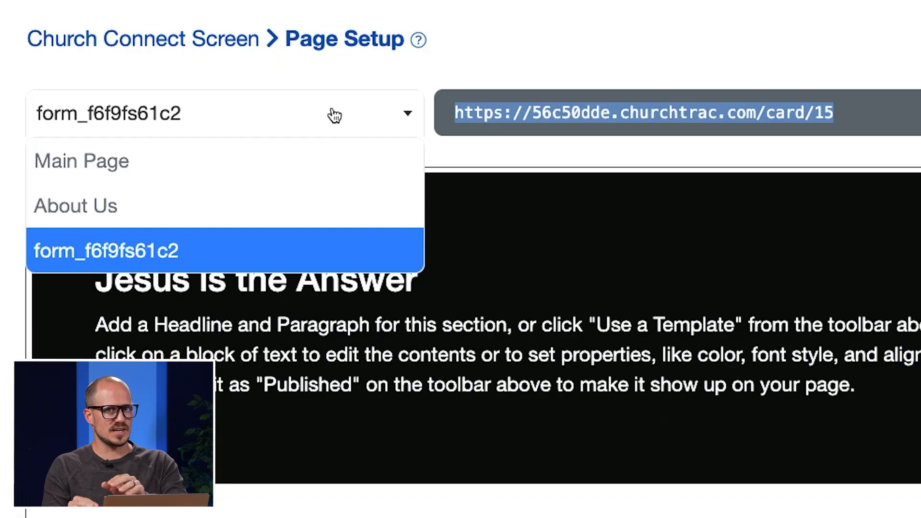
pyautogui.click(221, 160)
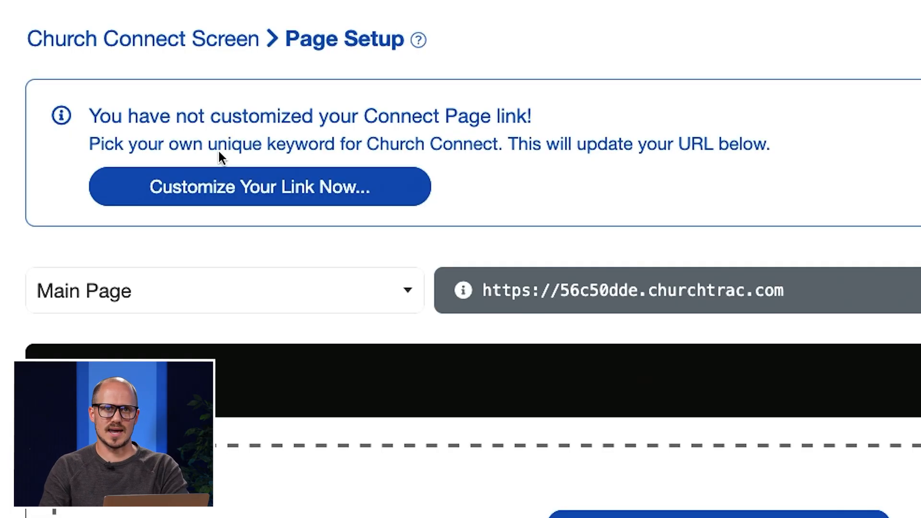
pyautogui.click(171, 285)
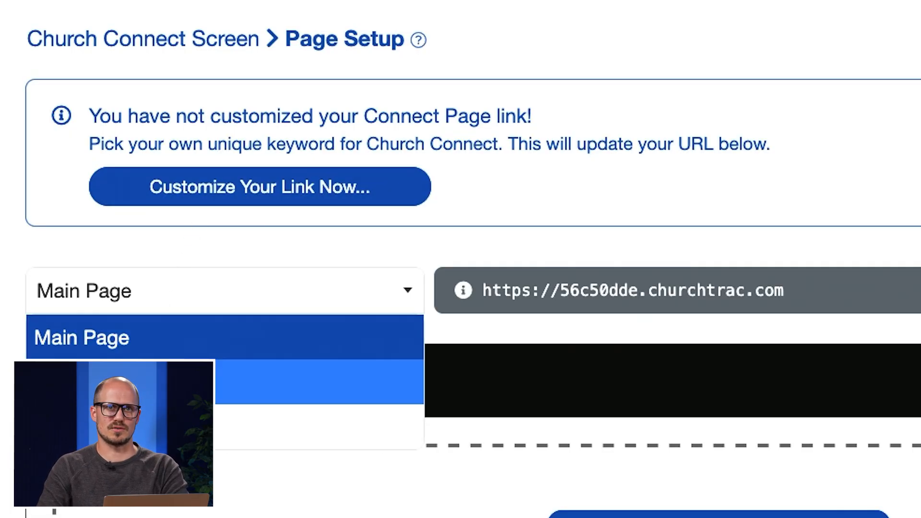
pyautogui.click(171, 382)
pyautogui.click(184, 110)
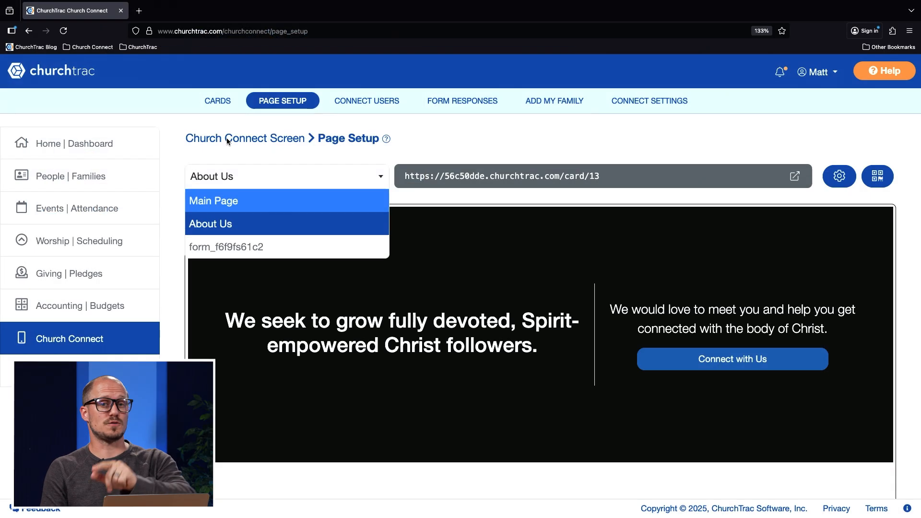
pyautogui.click(112, 40)
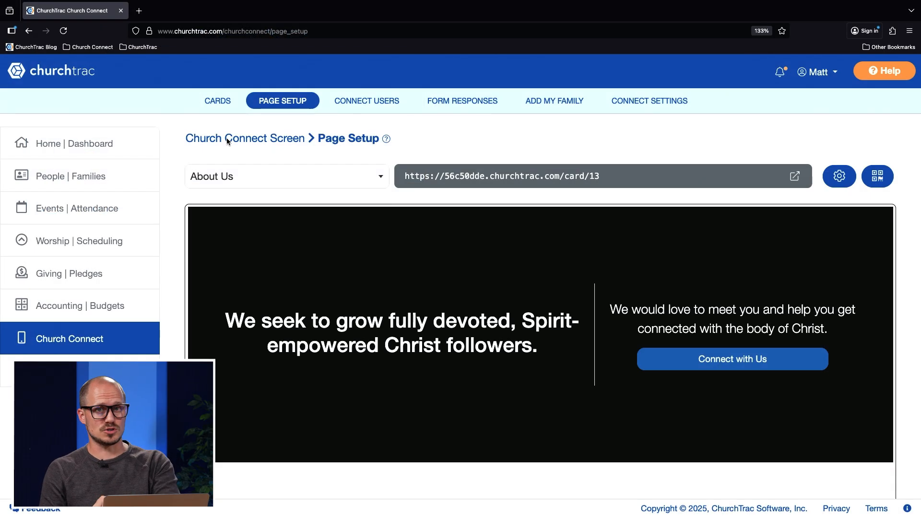
# Set the prayer request form card's Card/Page Name to "Prayer requests" and close the card's settings
pyautogui.click(222, 101)
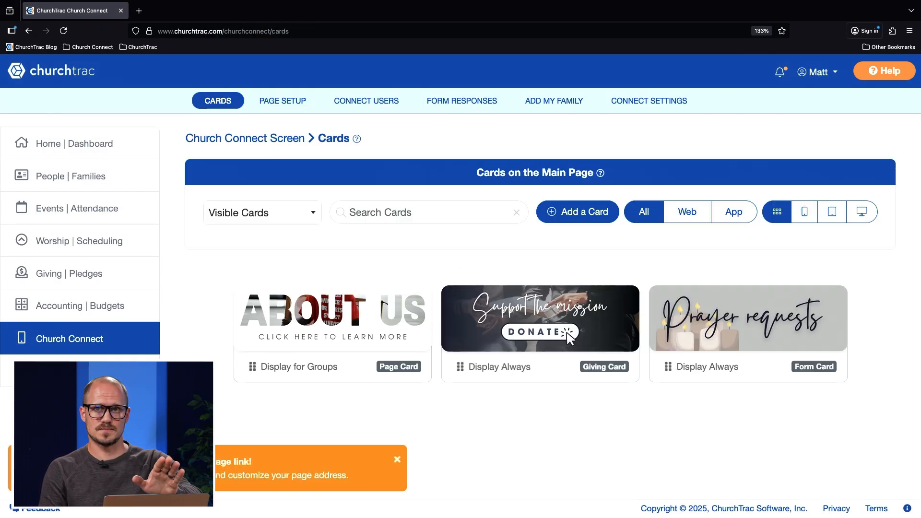
pyautogui.click(782, 325)
pyautogui.scroll(-3, 782, 325)
pyautogui.doubleClick(747, 333)
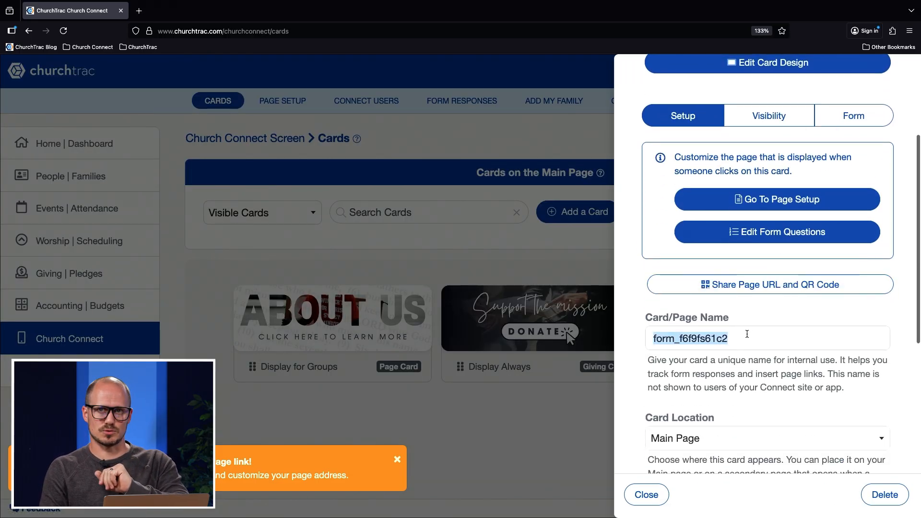
pyautogui.write('Prayer requests')
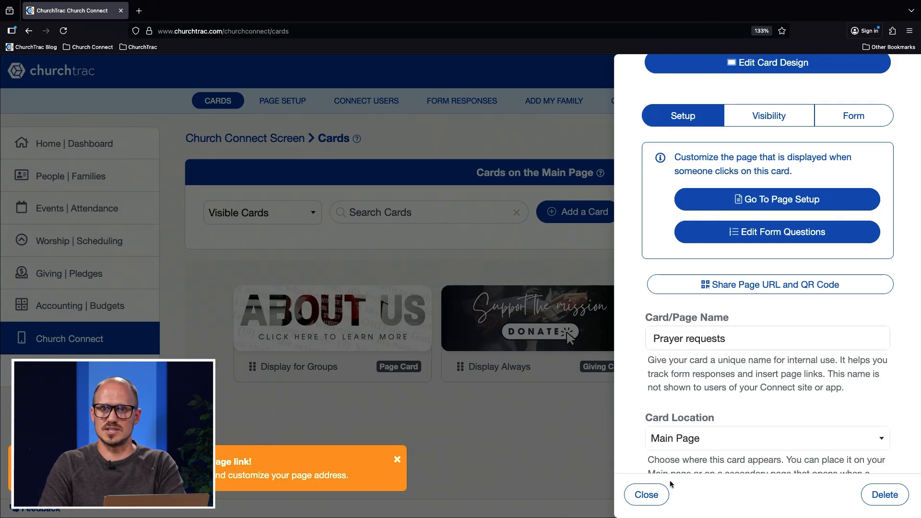
pyautogui.click(657, 493)
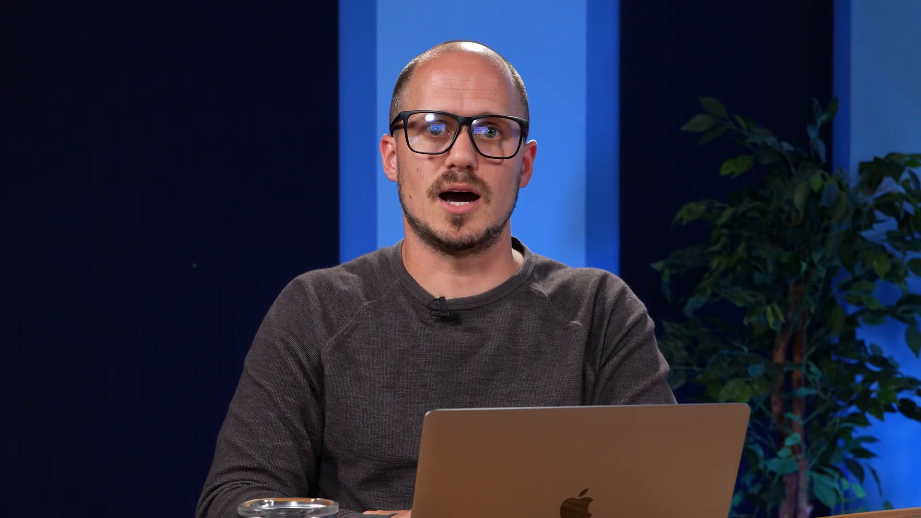